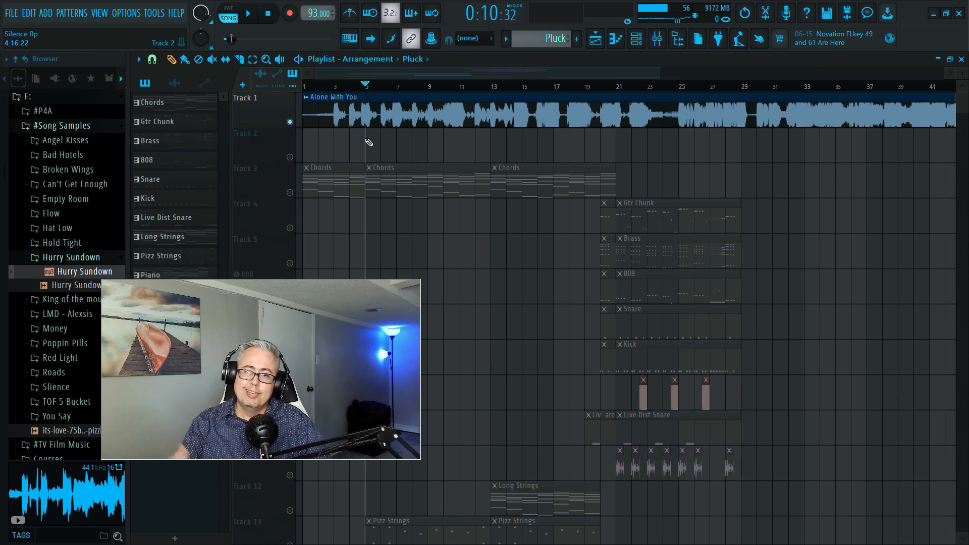
- Play the soloed Alone With You audio on Track 1 from bar 5 and stop playback
{"action": "key", "text": "space"}
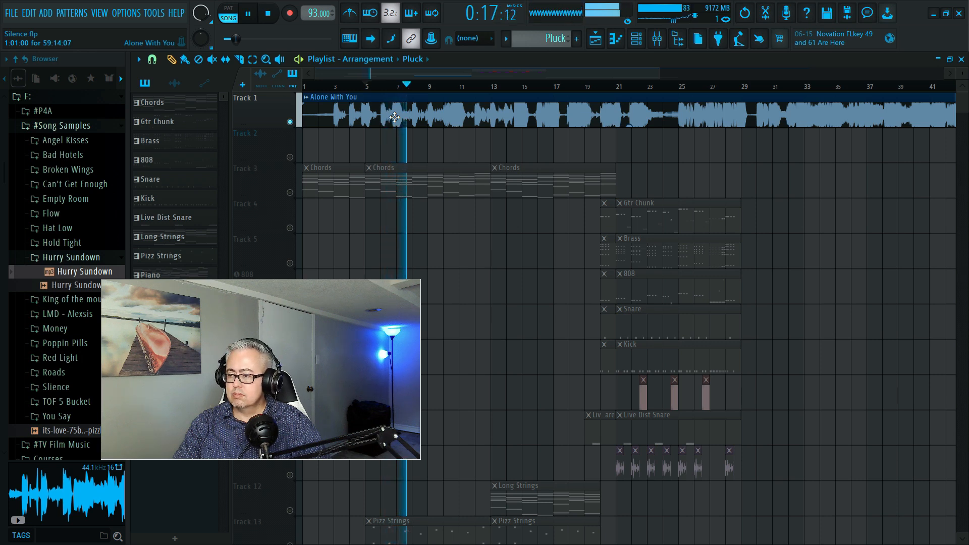
{"action": "key", "text": "space"}
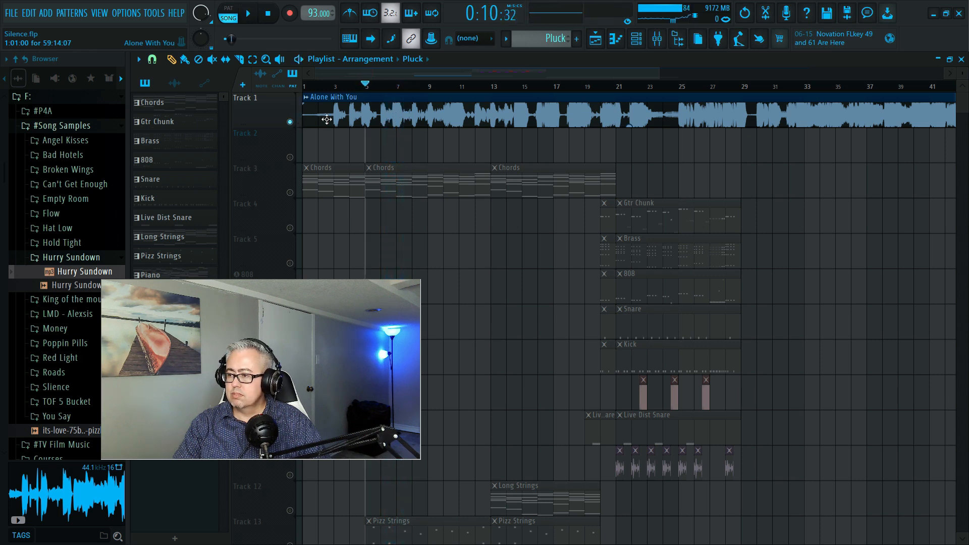
- Unsolo Track 1, and mute the Alone With You audio on Track 1 and the Chords on Track 3
{"action": "right_click", "coordinate": [291, 124]}
{"action": "left_click", "coordinate": [291, 124]}
{"action": "left_click", "coordinate": [293, 192]}
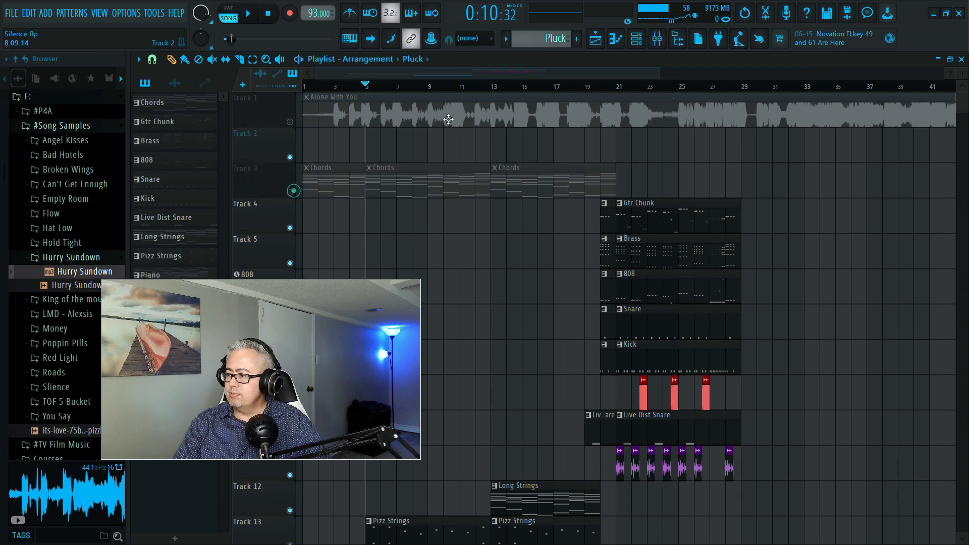
- Play the Pulse Bass, Pulse Chords and Pluck section from bar 28 and stop playback
{"action": "left_click_drag", "start_coordinate": [366, 87], "coordinate": [569, 88]}
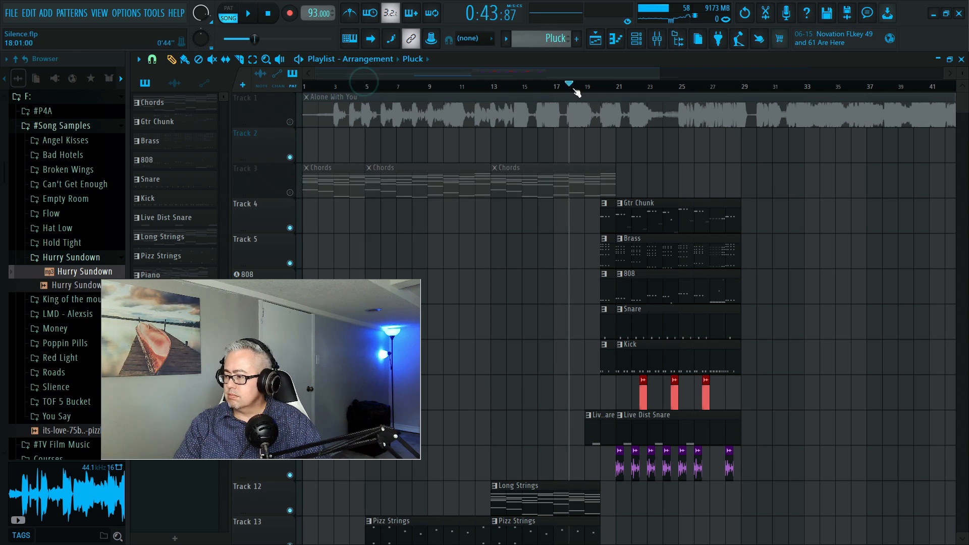
{"action": "left_click", "coordinate": [727, 88]}
{"action": "scroll", "coordinate": [797, 370], "scroll_direction": "down", "scroll_amount": 7}
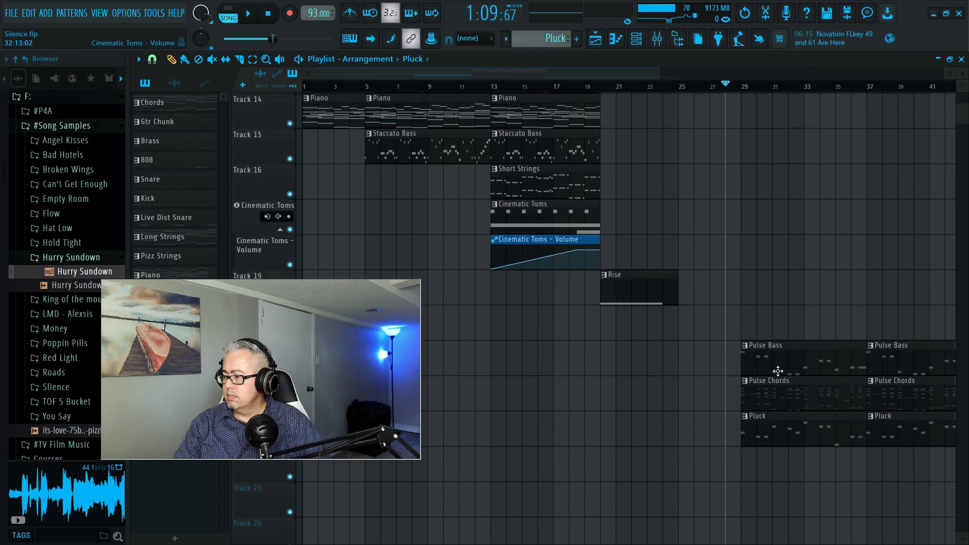
{"action": "key", "text": "space"}
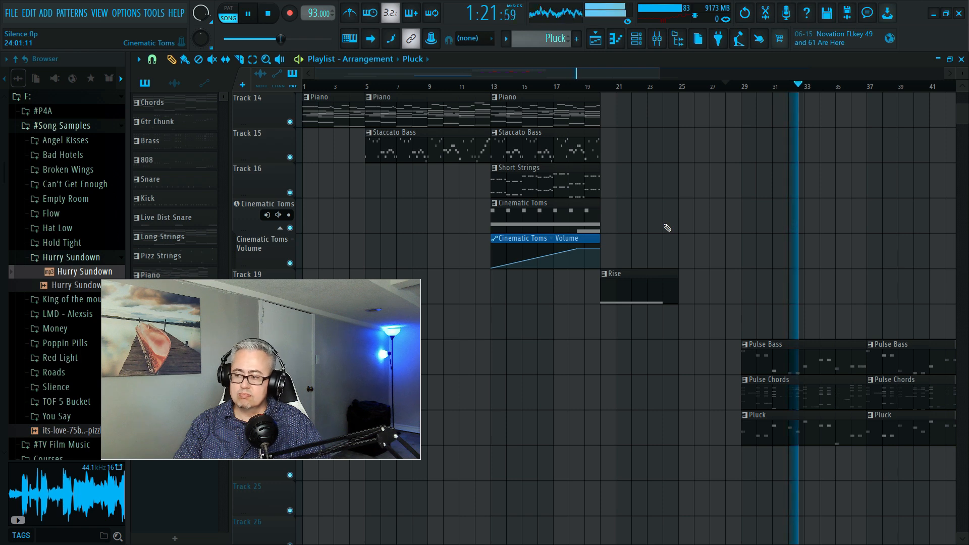
{"action": "key", "text": "space"}
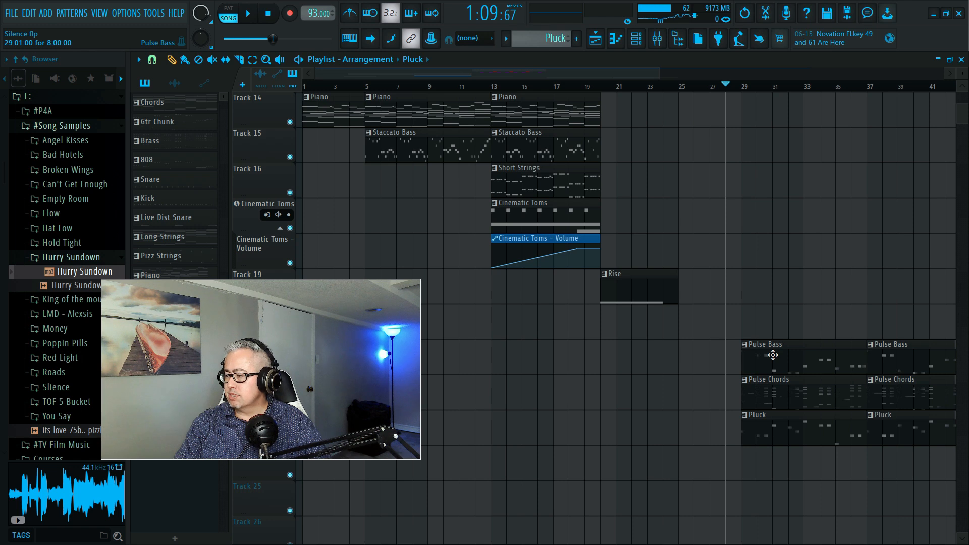
- Examine the instrument channels and their mixer track numbers in the channel rack
{"action": "left_click", "coordinate": [635, 40]}
{"action": "left_click_drag", "start_coordinate": [346, 181], "coordinate": [459, 91]}
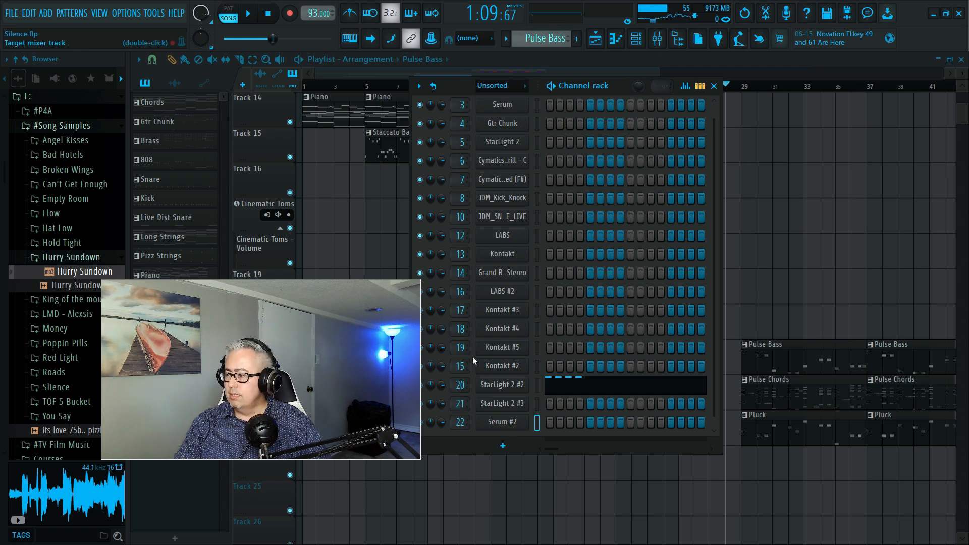
{"action": "left_click", "coordinate": [715, 87]}
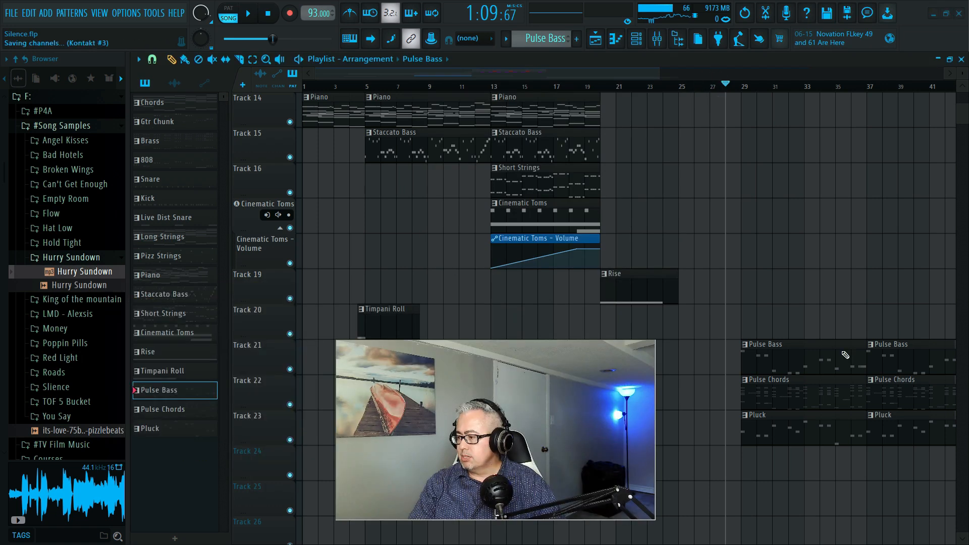
- Move the playback position back to bar 5
{"action": "scroll", "coordinate": [357, 134], "scroll_direction": "up", "scroll_amount": 6}
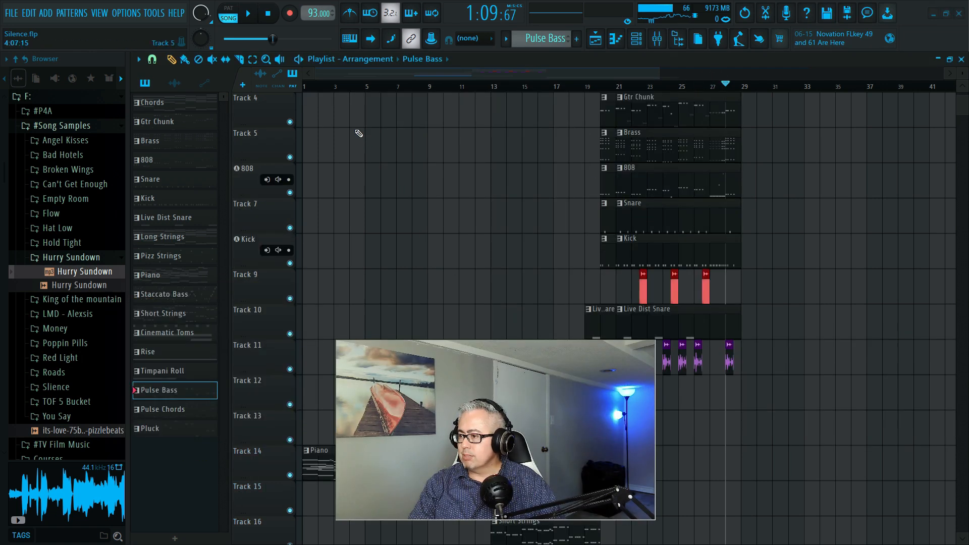
{"action": "scroll", "coordinate": [417, 170], "scroll_direction": "down", "scroll_amount": 2}
{"action": "scroll", "coordinate": [418, 170], "scroll_direction": "up", "scroll_amount": 2}
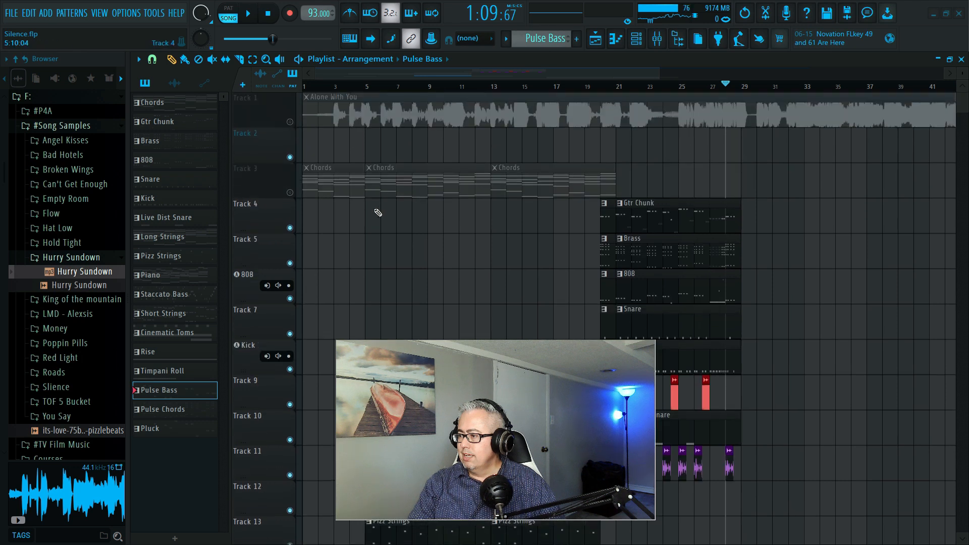
{"action": "left_click", "coordinate": [365, 87]}
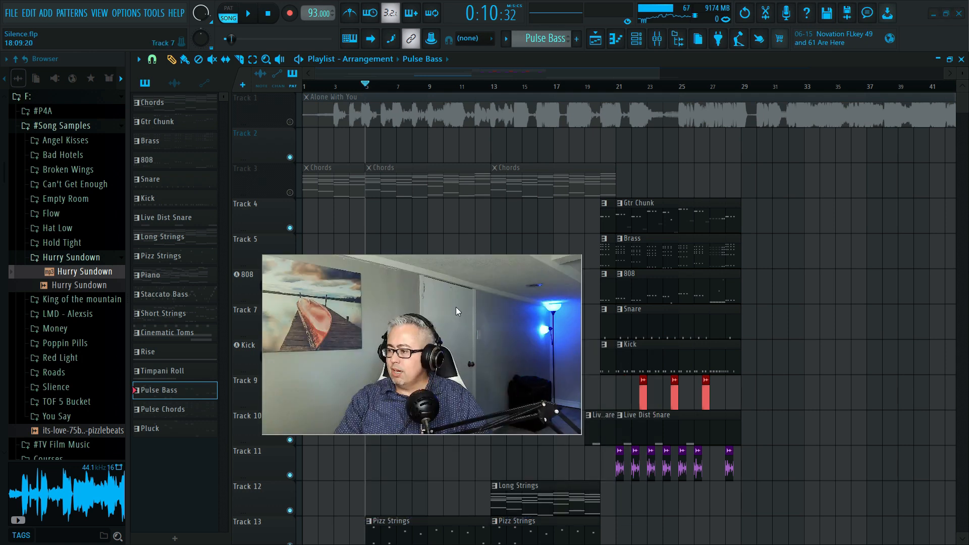
- Move the playback position to bar 29, where the Pulse Bass, Pulse Chords and Pluck clips start
{"action": "scroll", "coordinate": [649, 256], "scroll_direction": "down", "scroll_amount": 4}
{"action": "scroll", "coordinate": [649, 257], "scroll_direction": "down", "scroll_amount": 8}
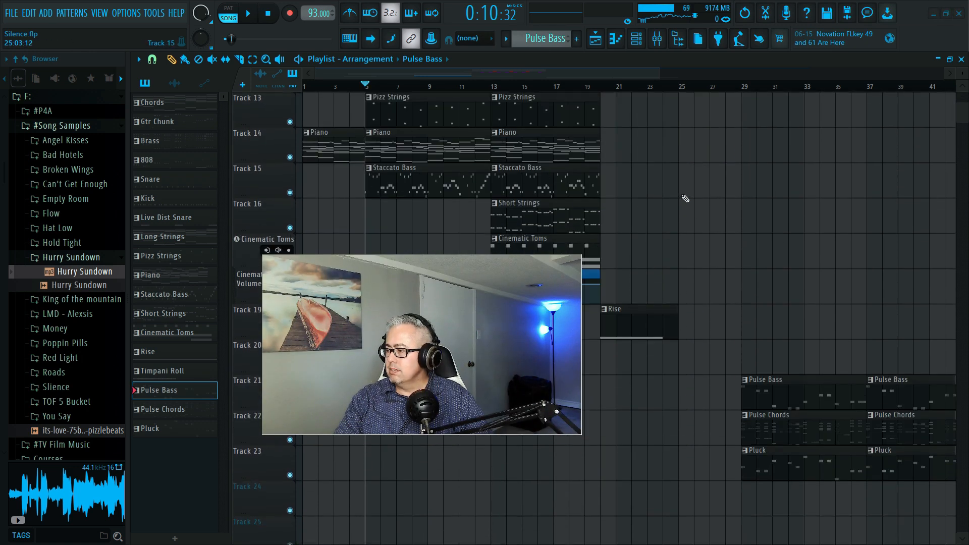
{"action": "left_click", "coordinate": [745, 89]}
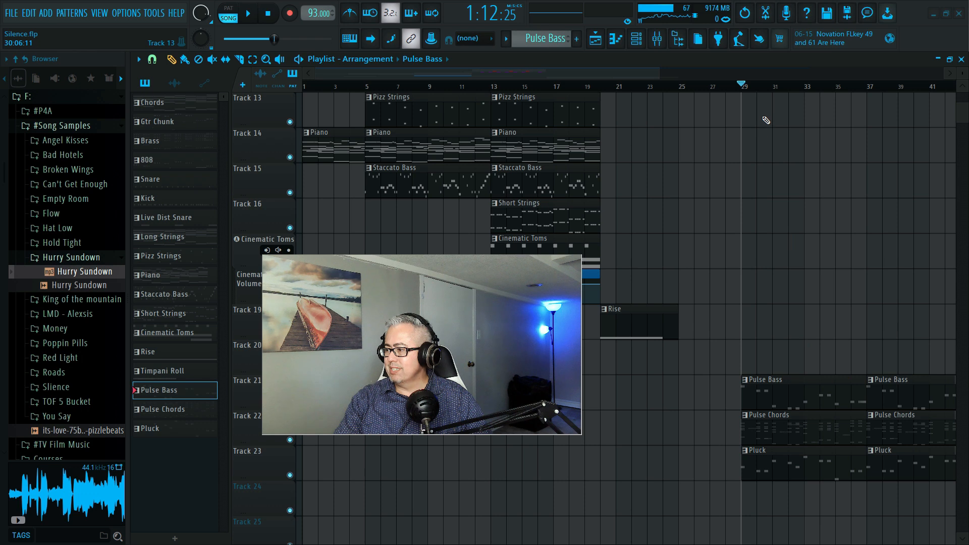
{"action": "scroll", "coordinate": [789, 76], "scroll_direction": "right", "scroll_amount": 2}
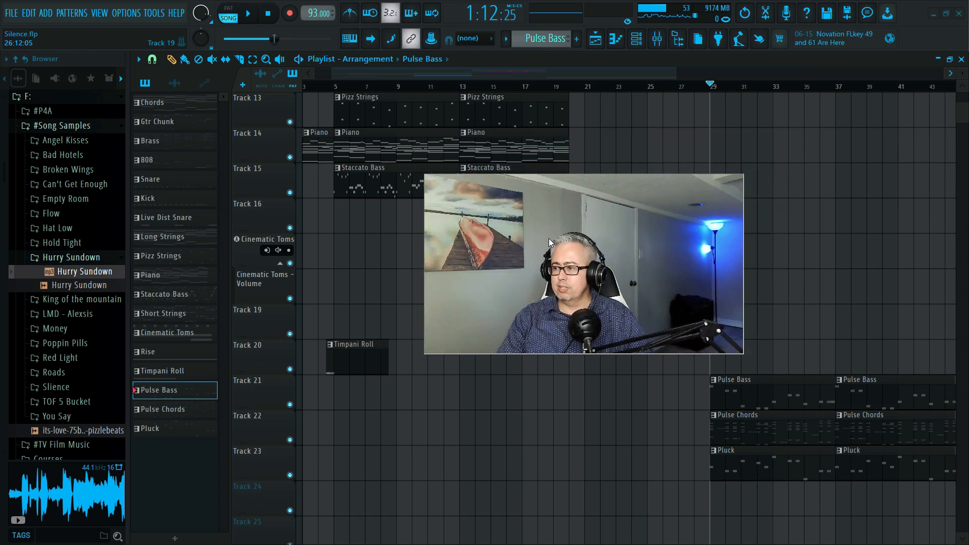
{"action": "left_click_drag", "start_coordinate": [547, 232], "coordinate": [692, 177]}
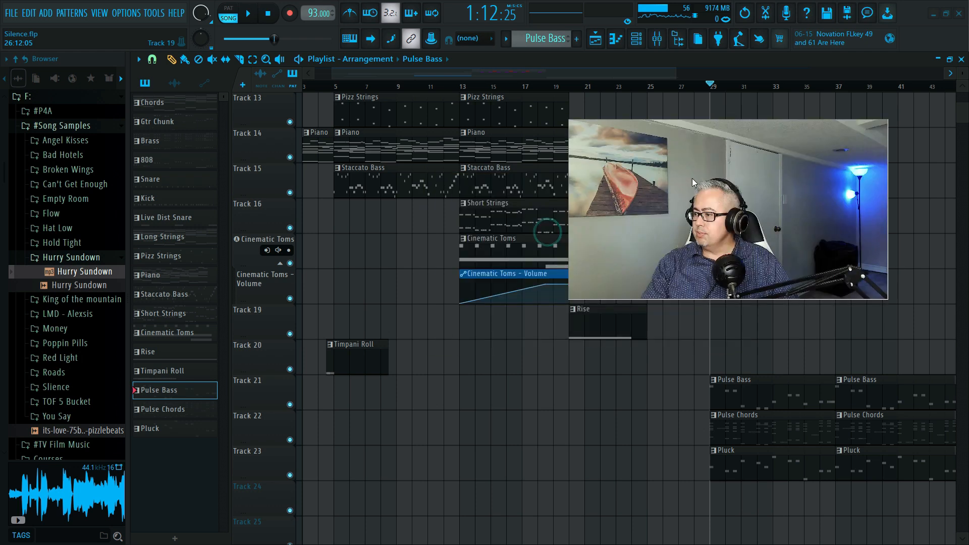
- Check in the channel rack which mixer tracks the Pulse Bass, Pulse Chords and Pluck instruments are routed to
{"action": "right_click", "coordinate": [246, 389]}
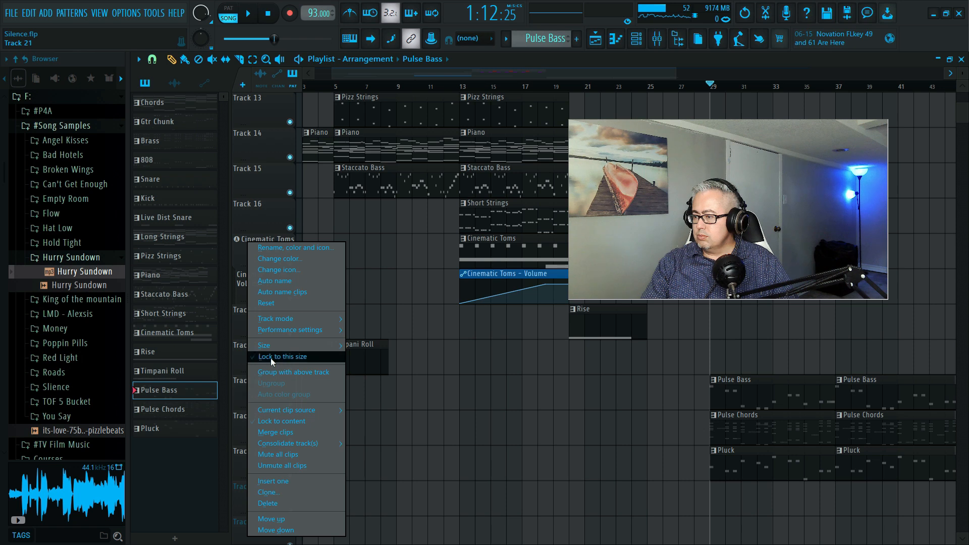
{"action": "left_click", "coordinate": [747, 402]}
{"action": "left_click", "coordinate": [637, 39]}
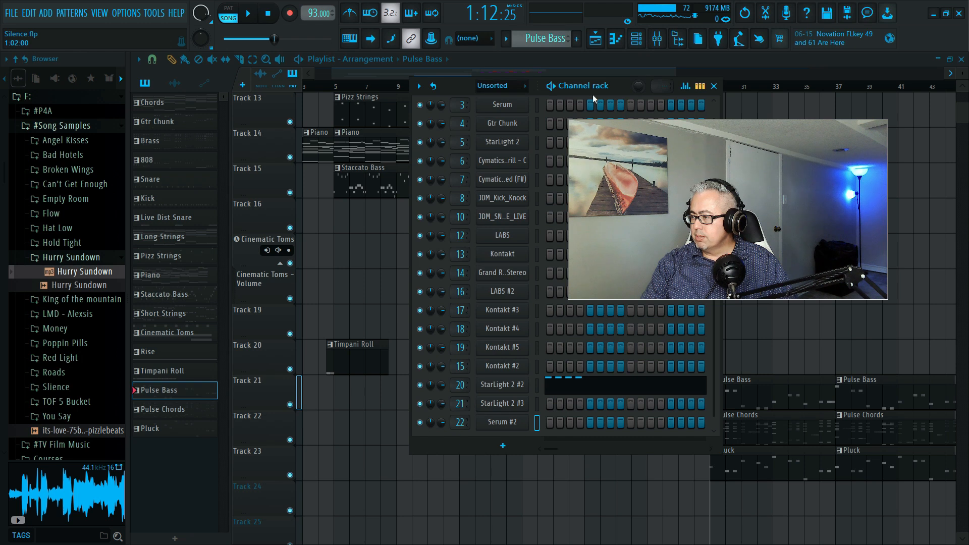
{"action": "left_click", "coordinate": [713, 86]}
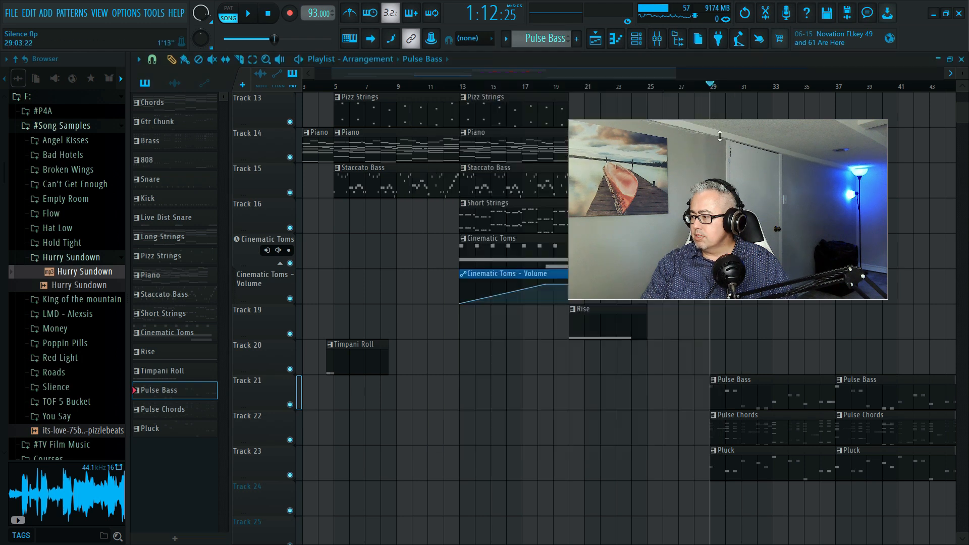
- Set playlist Track 21, which holds the Pulse Bass clips, to audio track mode linked to mixer Insert 20
{"action": "right_click", "coordinate": [249, 393]}
{"action": "mouse_move", "coordinate": [316, 321]}
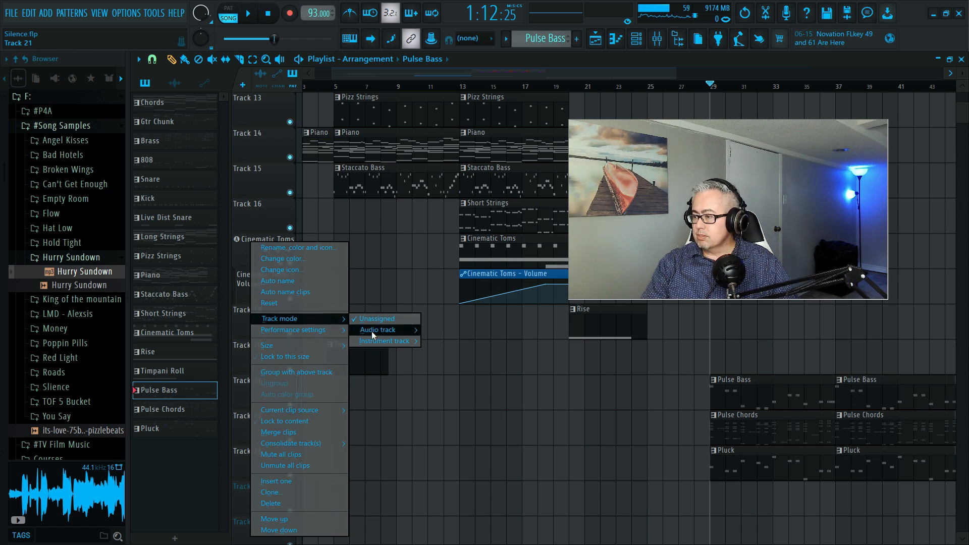
{"action": "mouse_move", "coordinate": [377, 330]}
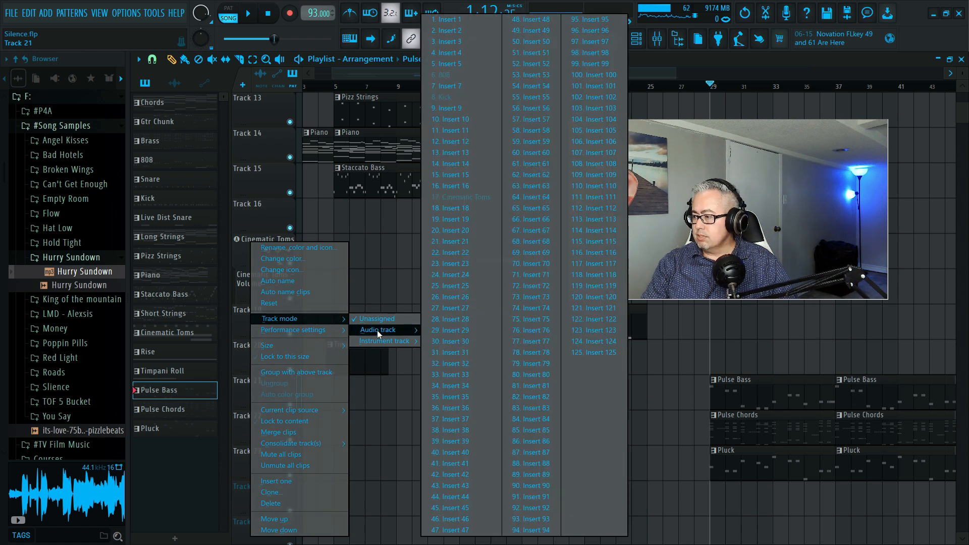
{"action": "left_click", "coordinate": [458, 231]}
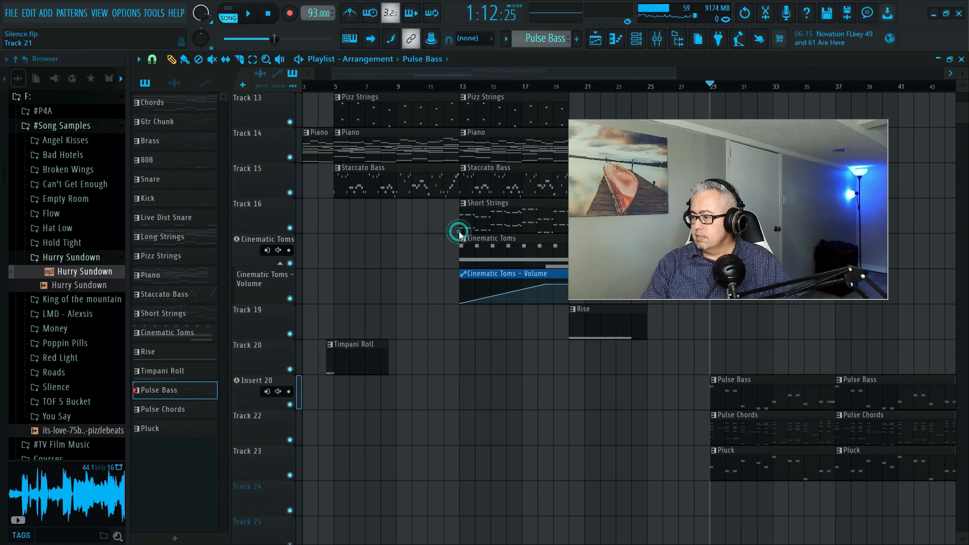
- Set playlist Track 22, which holds the Pulse Chords clips, to audio track mode linked to mixer Insert 21
{"action": "right_click", "coordinate": [247, 425]}
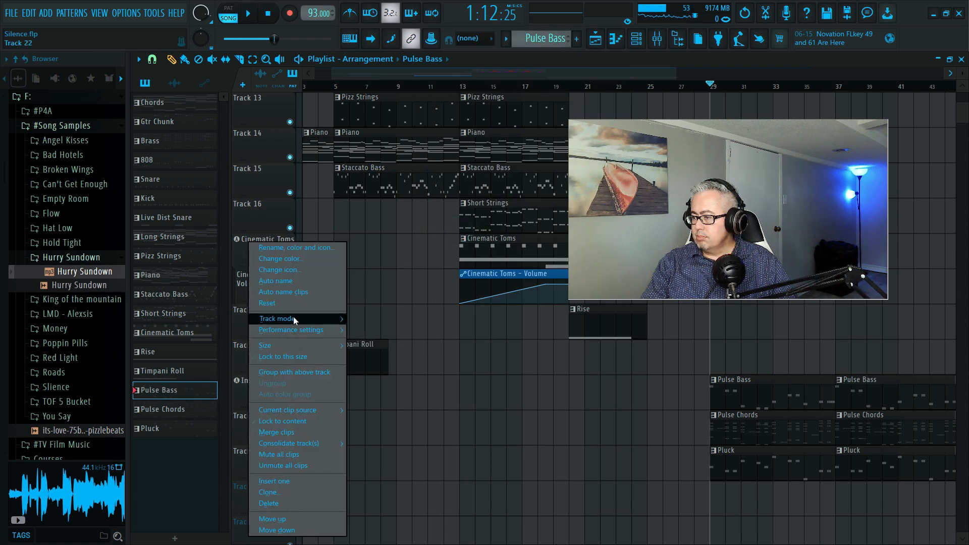
{"action": "mouse_move", "coordinate": [356, 330]}
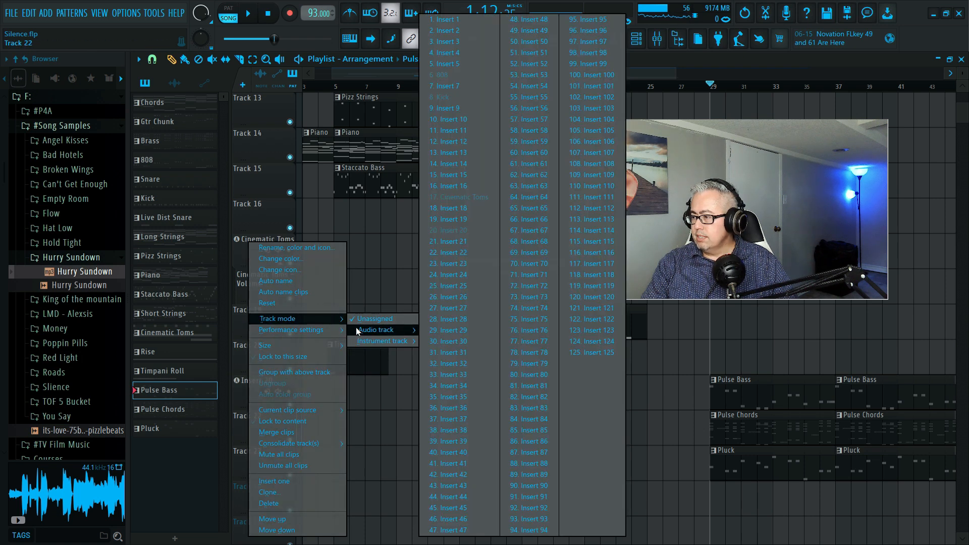
{"action": "left_click", "coordinate": [455, 243]}
- Set playlist Track 23, which holds the Pluck clips, to audio track mode linked to mixer Insert 22
{"action": "right_click", "coordinate": [253, 452]}
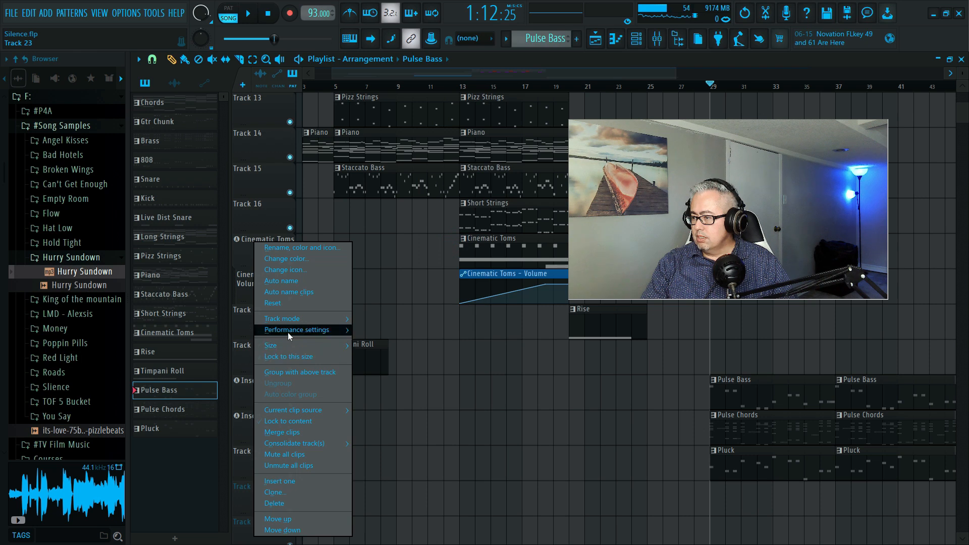
{"action": "mouse_move", "coordinate": [296, 324]}
{"action": "mouse_move", "coordinate": [409, 328]}
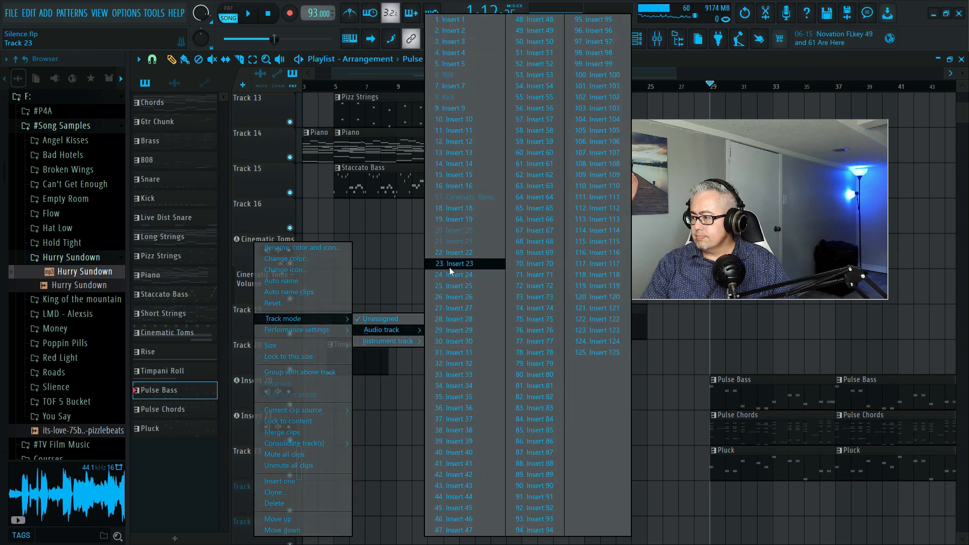
{"action": "left_click", "coordinate": [453, 255]}
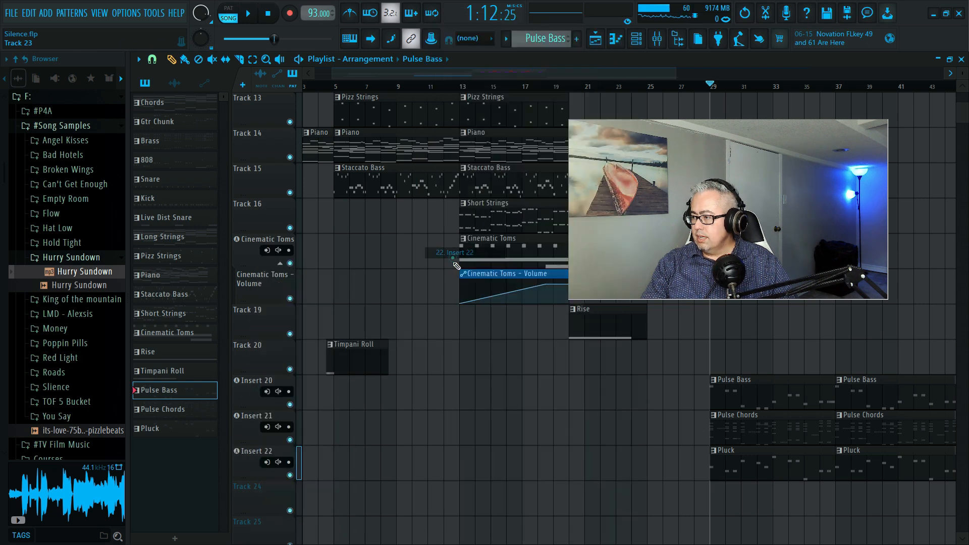
- Rename the playlist track linked to Insert 20 as Pulse Bass
{"action": "right_click", "coordinate": [246, 398]}
{"action": "left_click", "coordinate": [326, 248]}
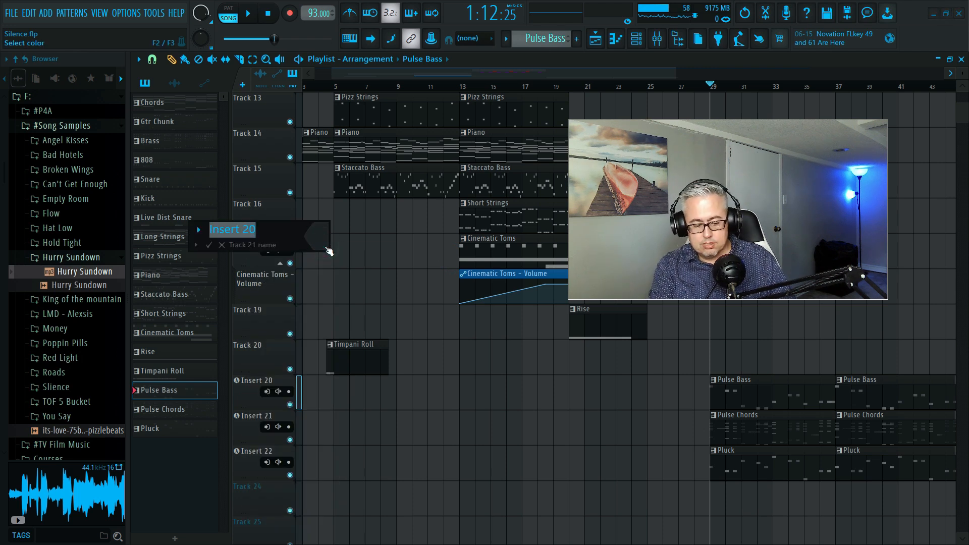
{"action": "type", "text": "Pulse Bass"}
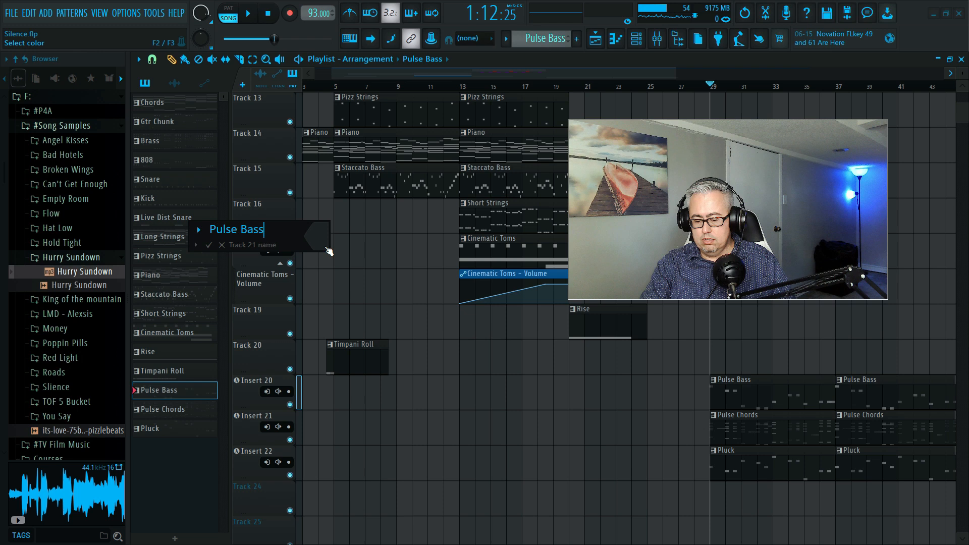
{"action": "key", "text": "Return"}
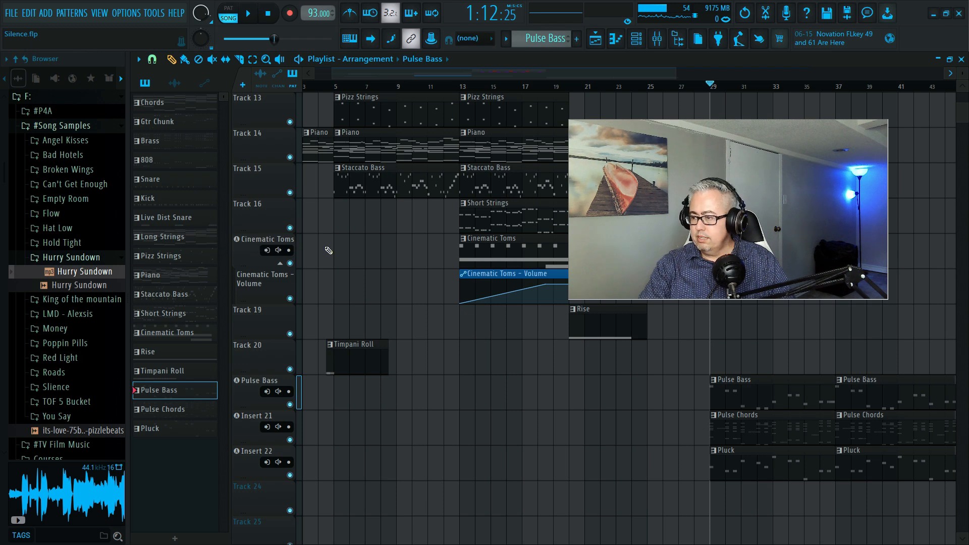
- Rename the playlist track linked to Insert 21 as Pulse Chords
{"action": "right_click", "coordinate": [256, 435]}
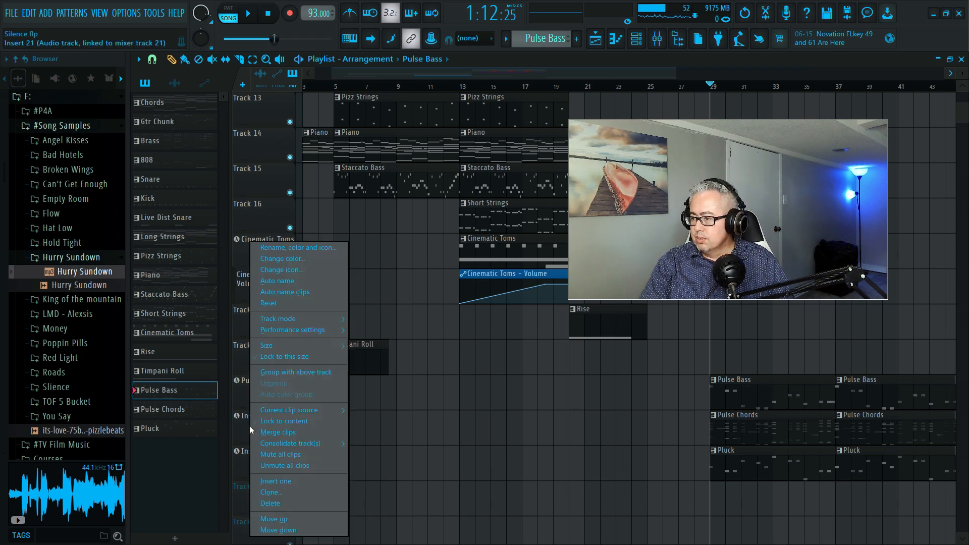
{"action": "left_click", "coordinate": [284, 248]}
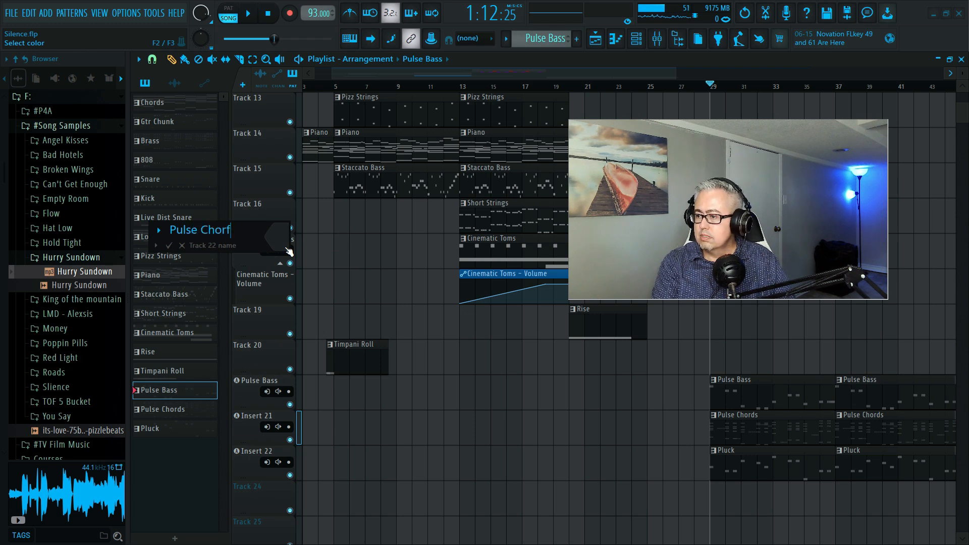
{"action": "type", "text": "Pulse Chords"}
{"action": "key", "text": "Return"}
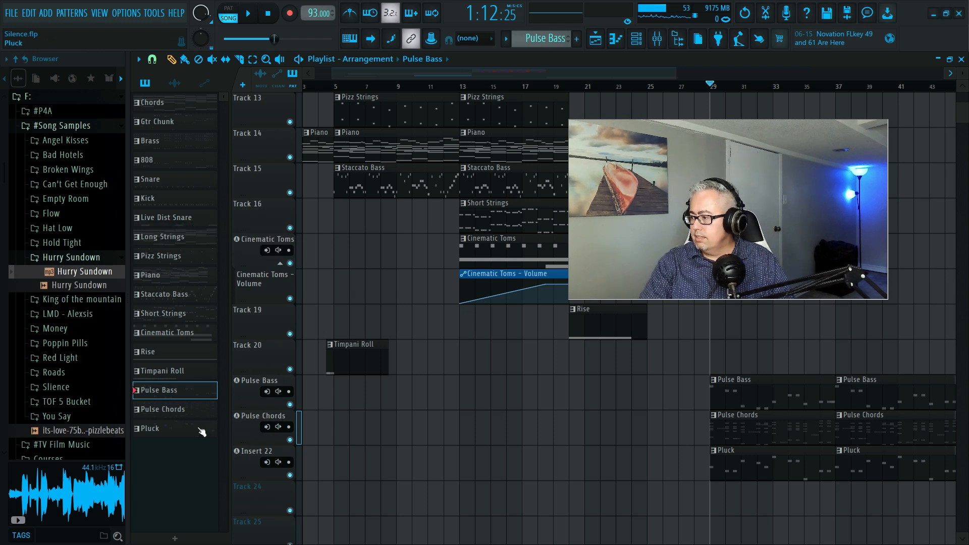
- Rename the playlist track linked to Insert 22 as Music Box
{"action": "right_click", "coordinate": [249, 458]}
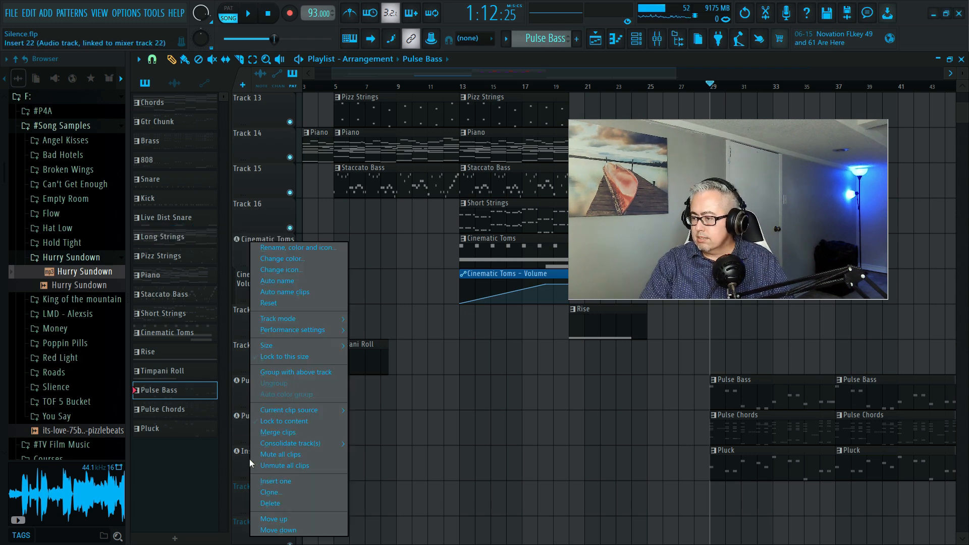
{"action": "left_click", "coordinate": [291, 253]}
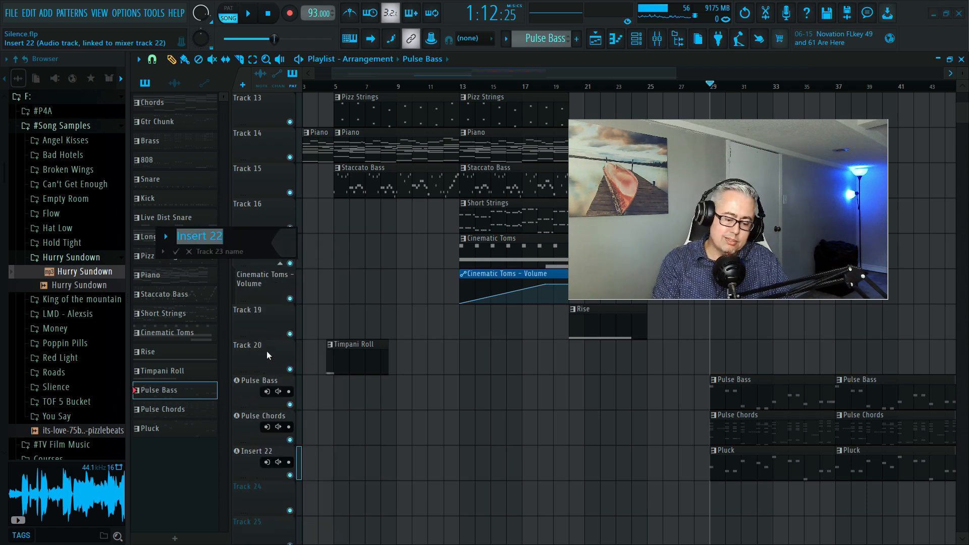
{"action": "type", "text": "Mus"}
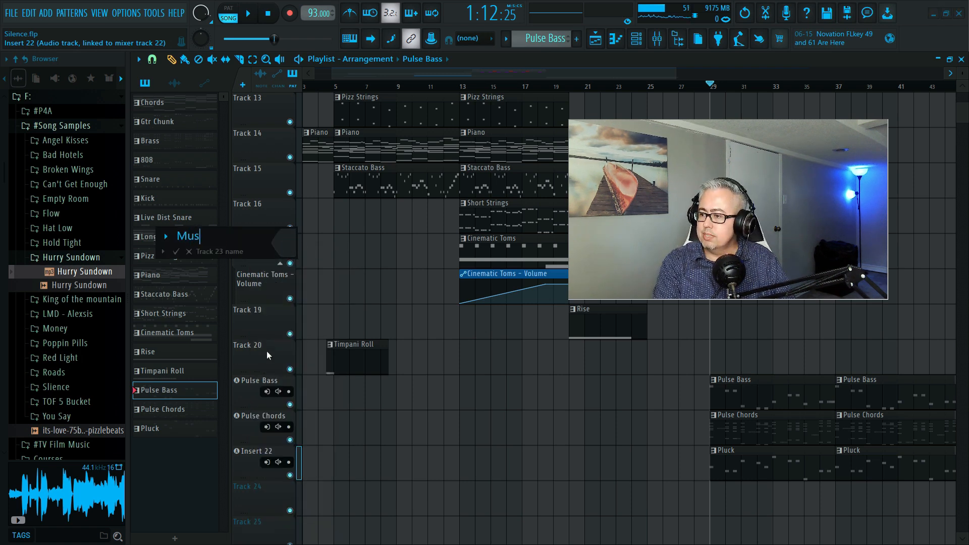
{"action": "type", "text": "ic Box"}
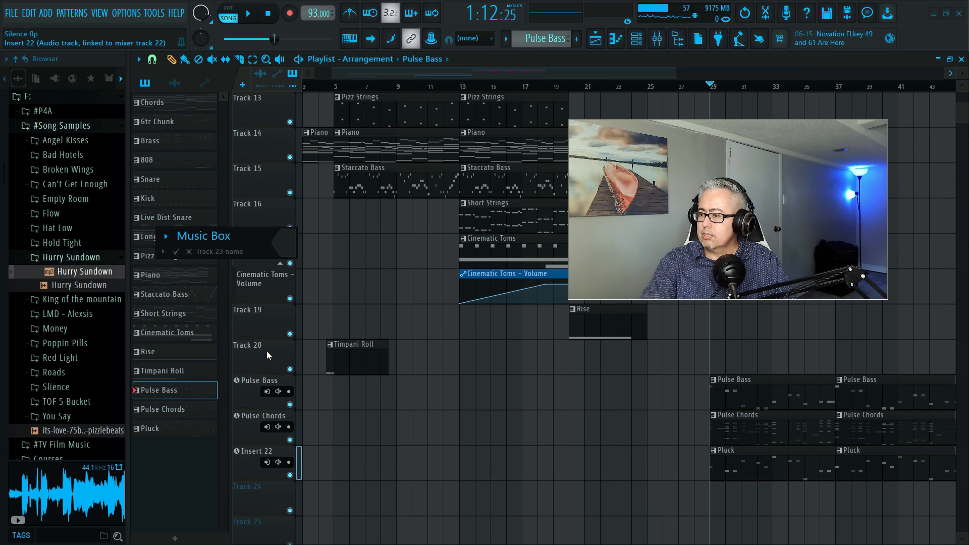
{"action": "key", "text": "Return"}
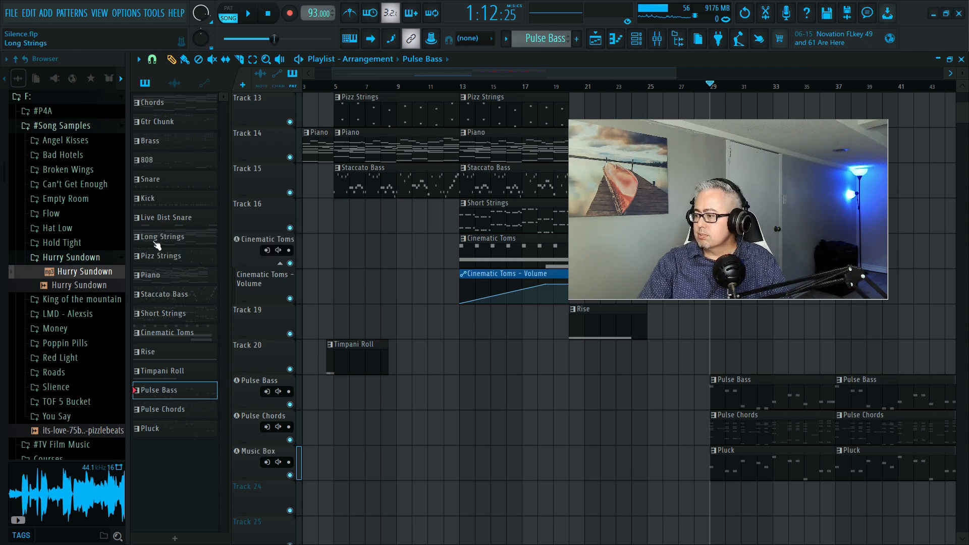
- Rename the empty mixer track Insert 23, next to Music Box, as Volume Automation
{"action": "left_click", "coordinate": [655, 41]}
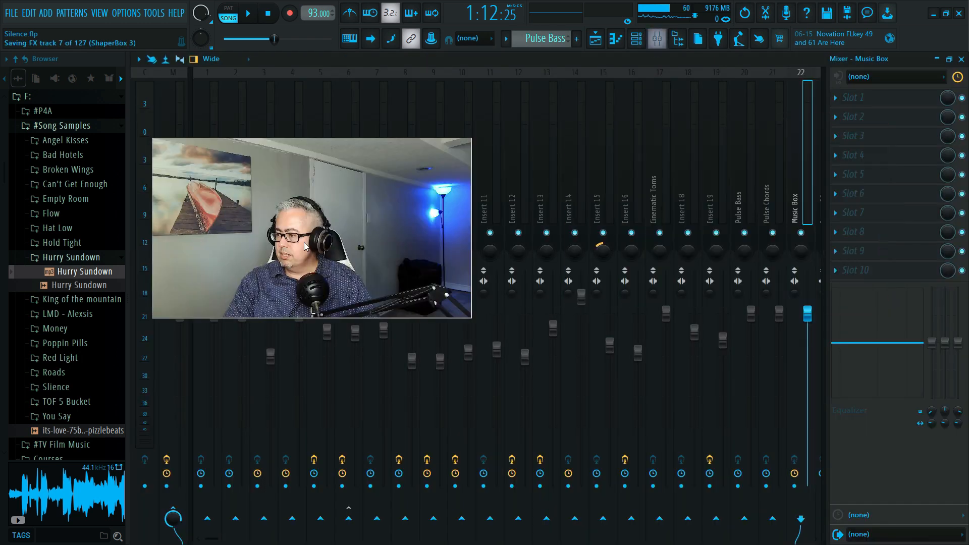
{"action": "scroll", "coordinate": [702, 184], "scroll_direction": "right", "scroll_amount": 6}
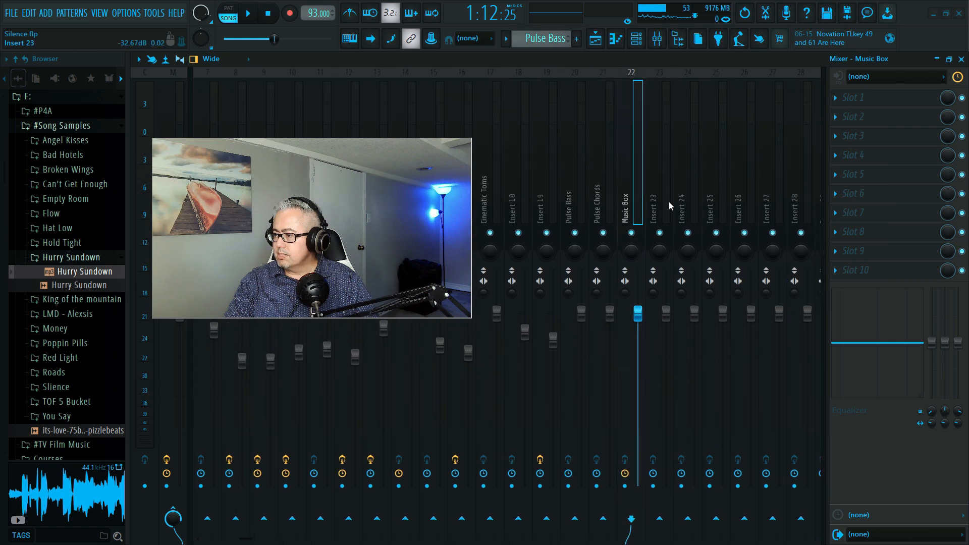
{"action": "left_click", "coordinate": [600, 204]}
{"action": "left_click", "coordinate": [575, 199]}
{"action": "left_click", "coordinate": [605, 203]}
{"action": "left_click", "coordinate": [626, 198]}
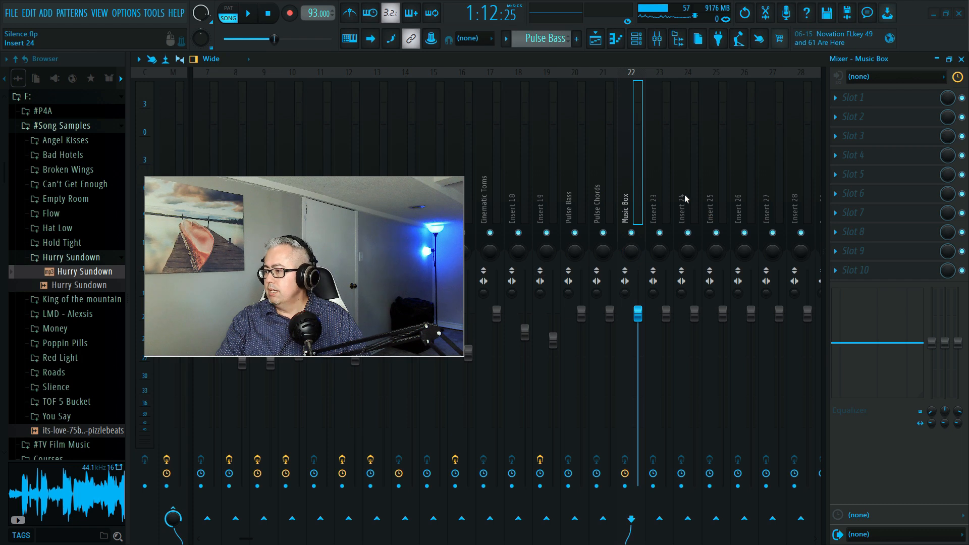
{"action": "left_click", "coordinate": [659, 184]}
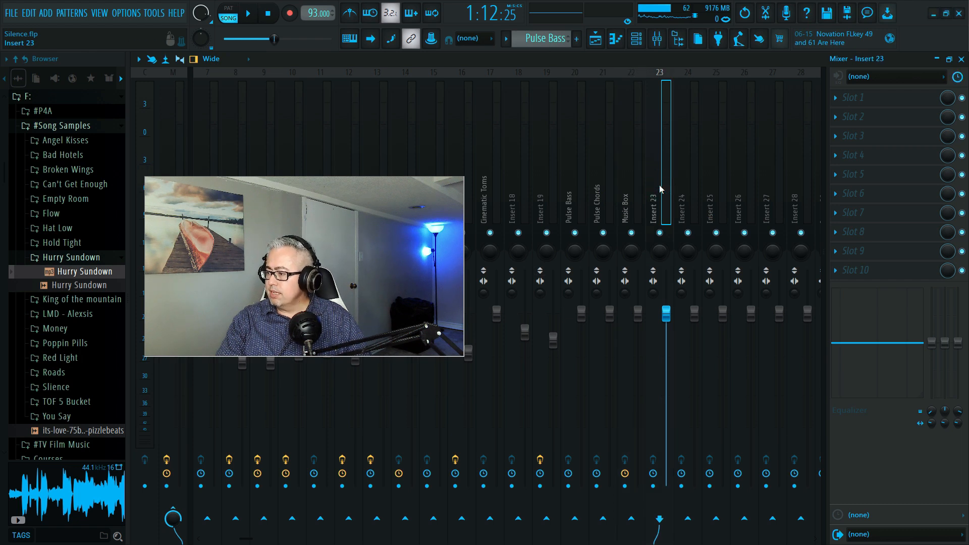
{"action": "right_click", "coordinate": [659, 184]}
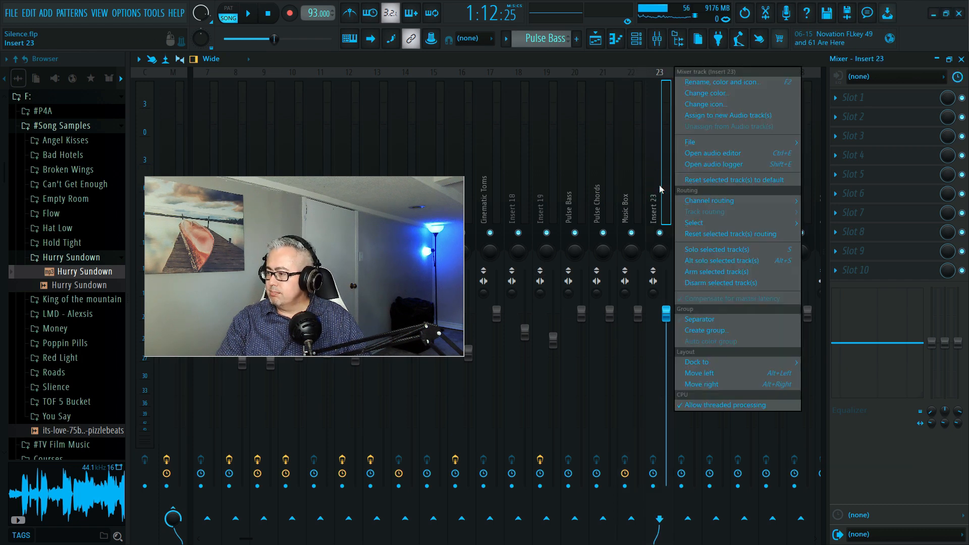
{"action": "left_click", "coordinate": [709, 85]}
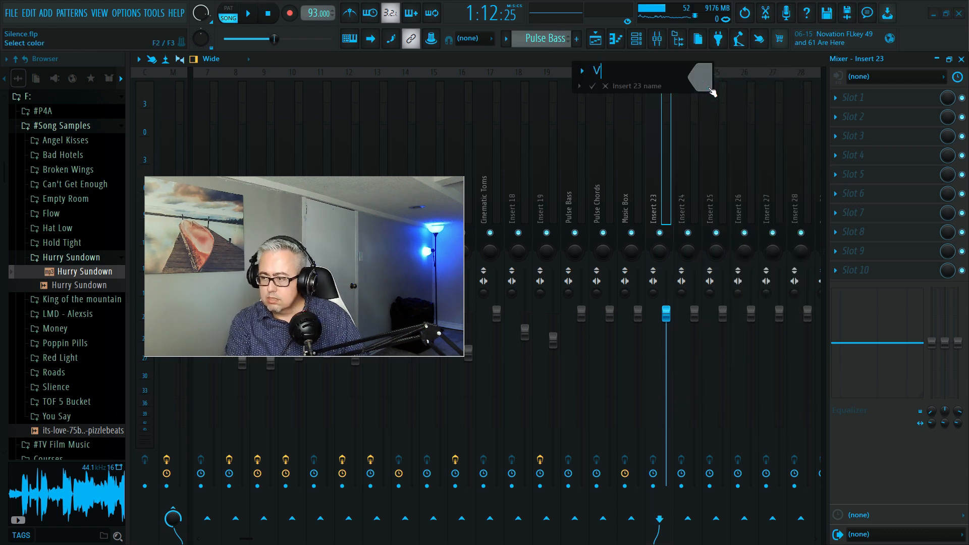
{"action": "type", "text": "Volume Automation"}
{"action": "key", "text": "Return"}
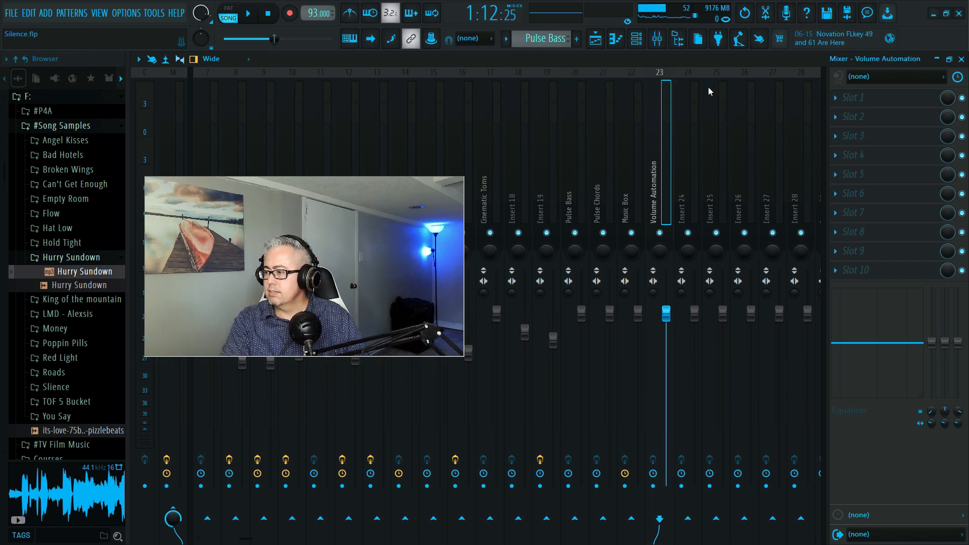
- Route the Pulse Bass mixer track only to the Volume Automation track
{"action": "left_click", "coordinate": [570, 169]}
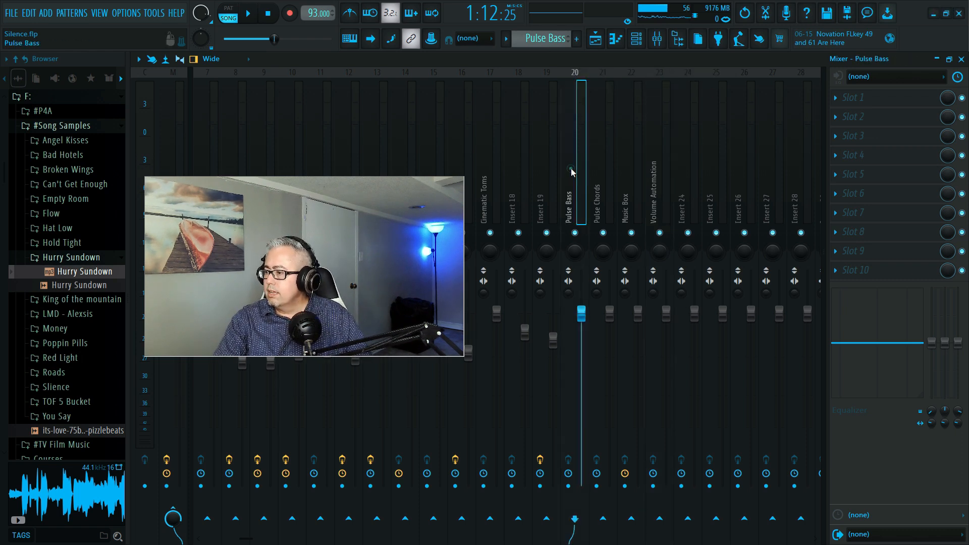
{"action": "right_click", "coordinate": [661, 519]}
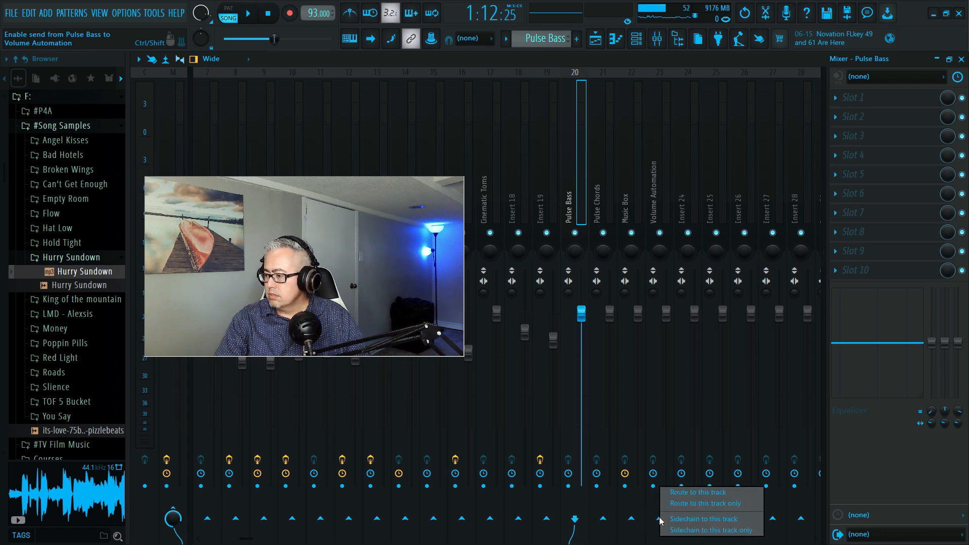
{"action": "left_click", "coordinate": [695, 504]}
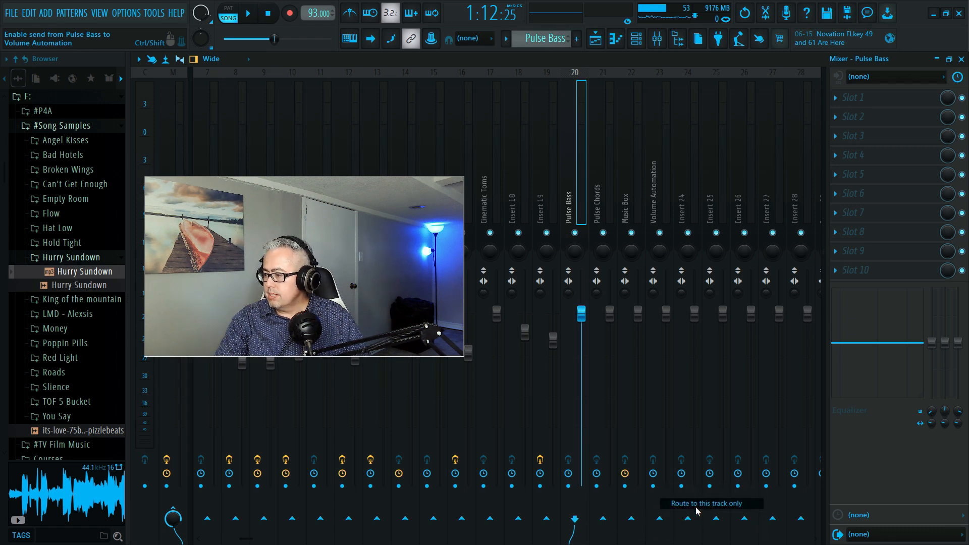
- Route the Pulse Chords mixer track only to the Volume Automation track
{"action": "left_click", "coordinate": [599, 211]}
{"action": "right_click", "coordinate": [604, 522]}
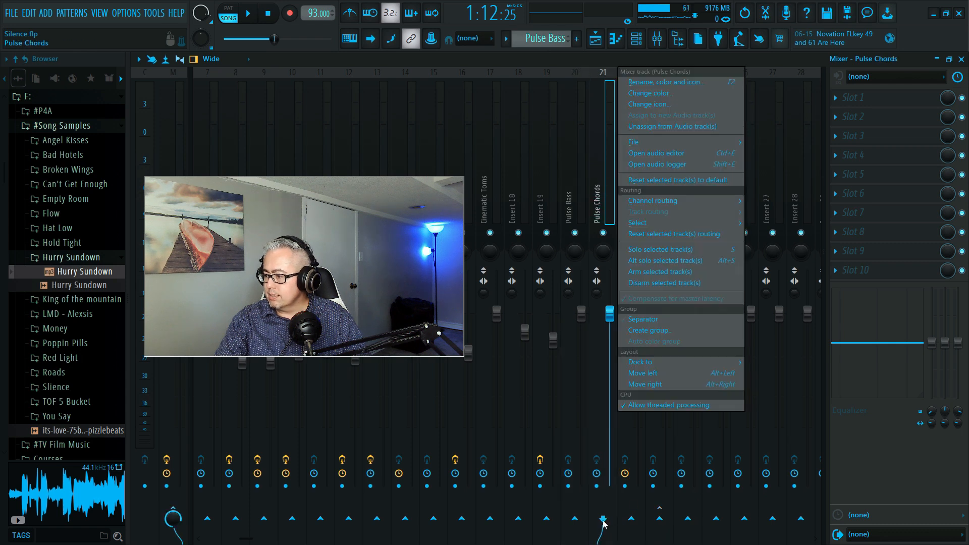
{"action": "left_click", "coordinate": [580, 192]}
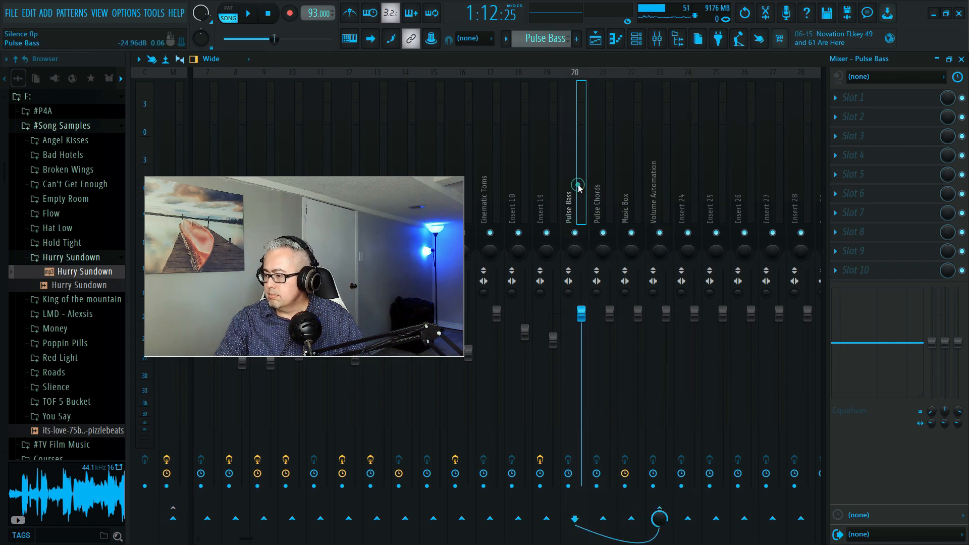
{"action": "left_click", "coordinate": [611, 191]}
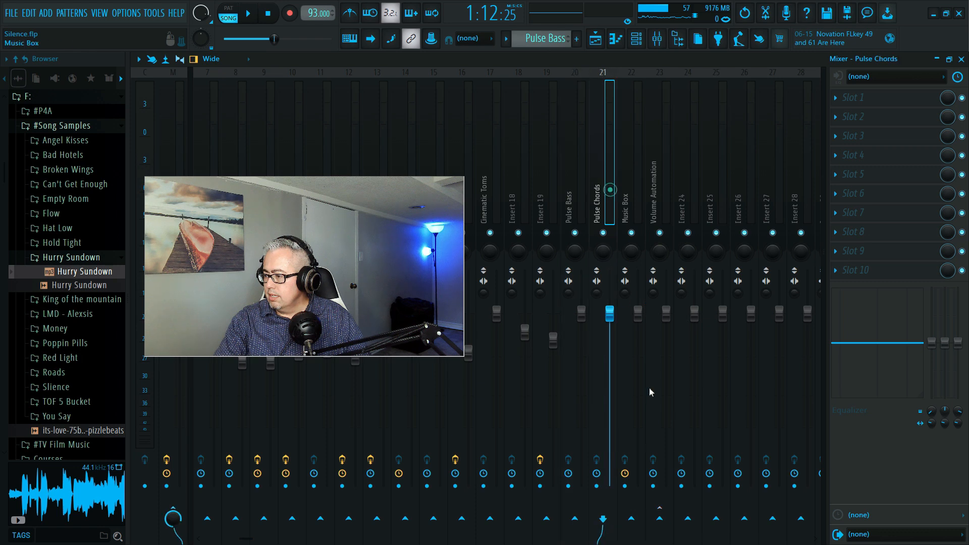
{"action": "right_click", "coordinate": [660, 518]}
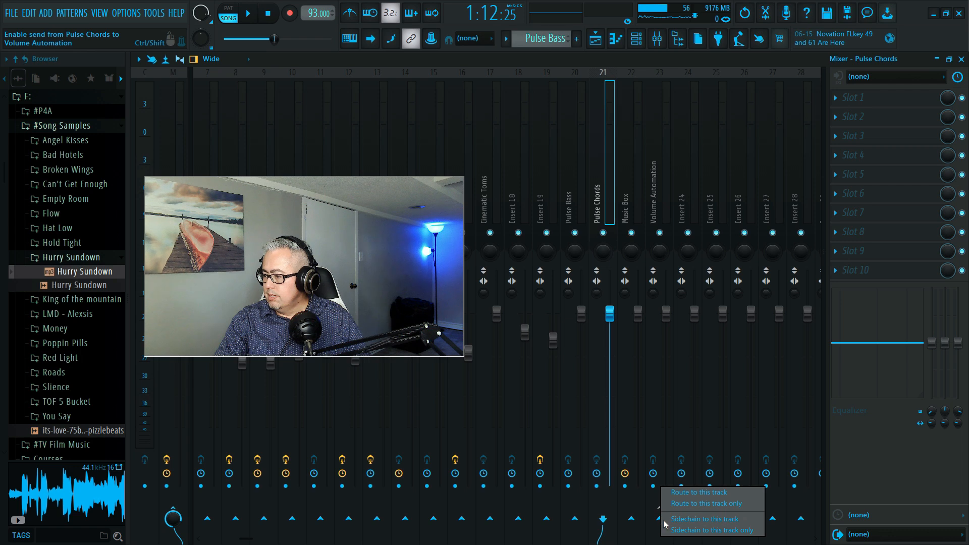
{"action": "left_click", "coordinate": [696, 504]}
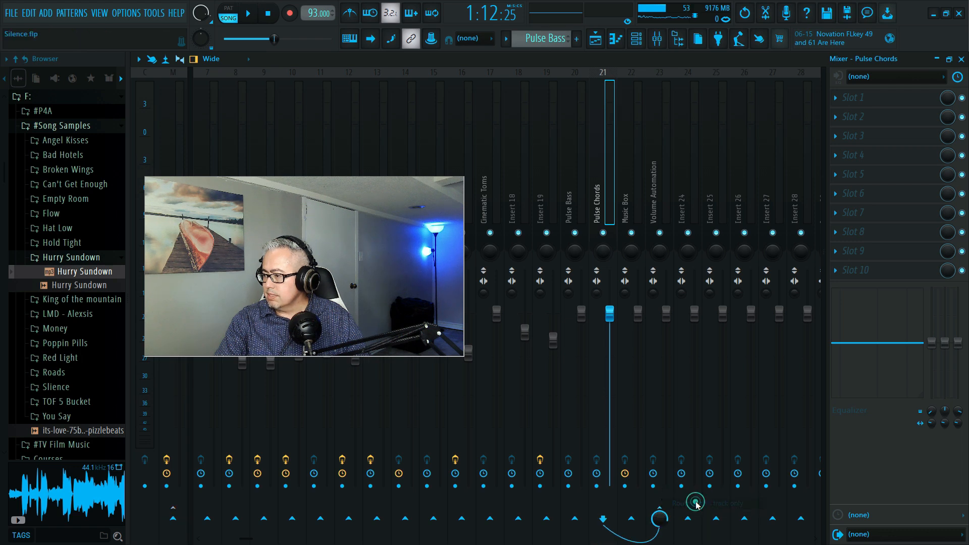
- Route the Music Box mixer track only to the Volume Automation track
{"action": "left_click", "coordinate": [627, 183]}
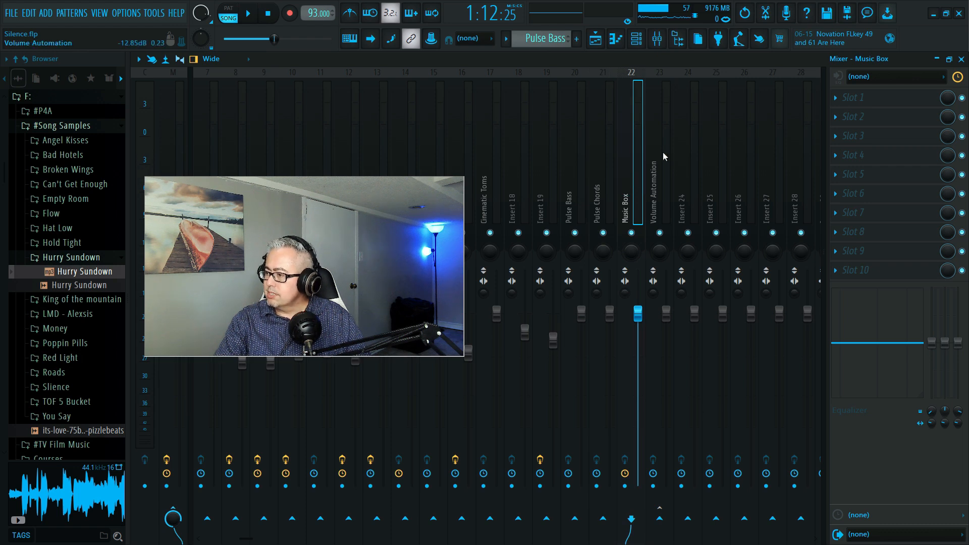
{"action": "right_click", "coordinate": [659, 518]}
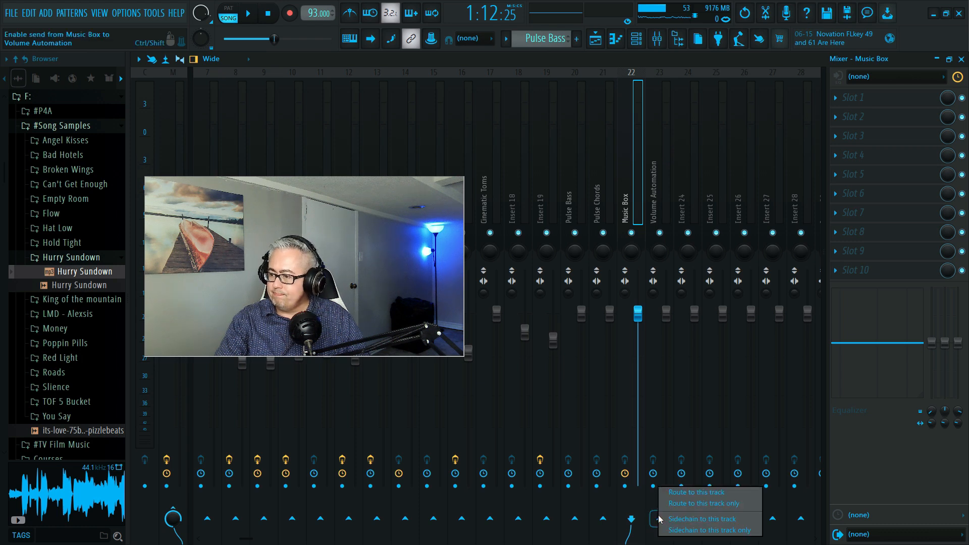
{"action": "left_click", "coordinate": [688, 506]}
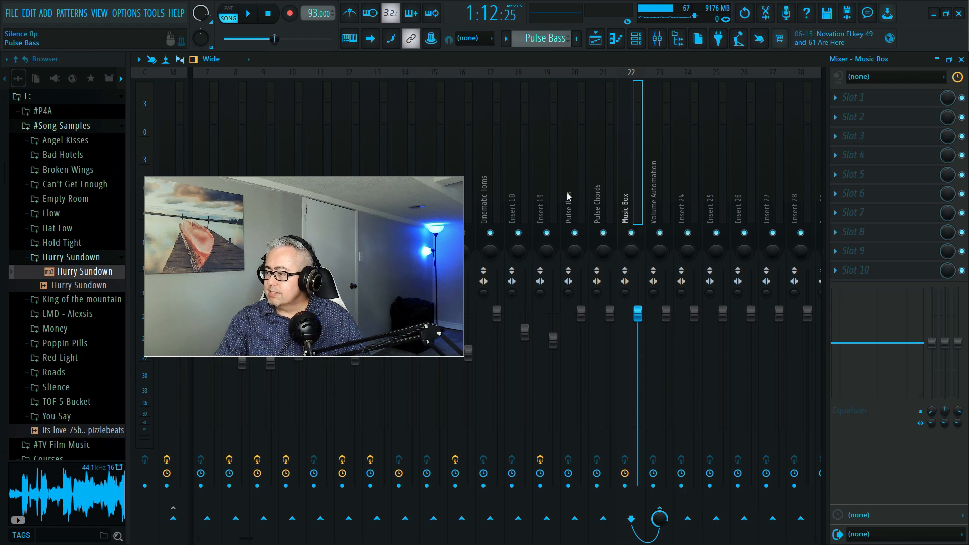
- Load ShaperBox 3 into effect slot 2 of the Volume Automation mixer track
{"action": "left_click_drag", "start_coordinate": [377, 283], "coordinate": [311, 192]}
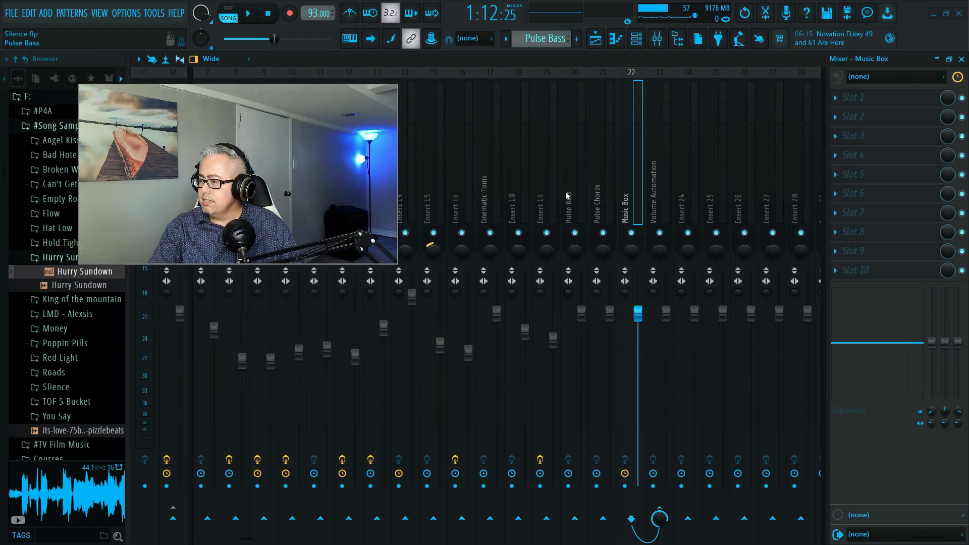
{"action": "left_click", "coordinate": [658, 194]}
{"action": "left_click", "coordinate": [657, 194]}
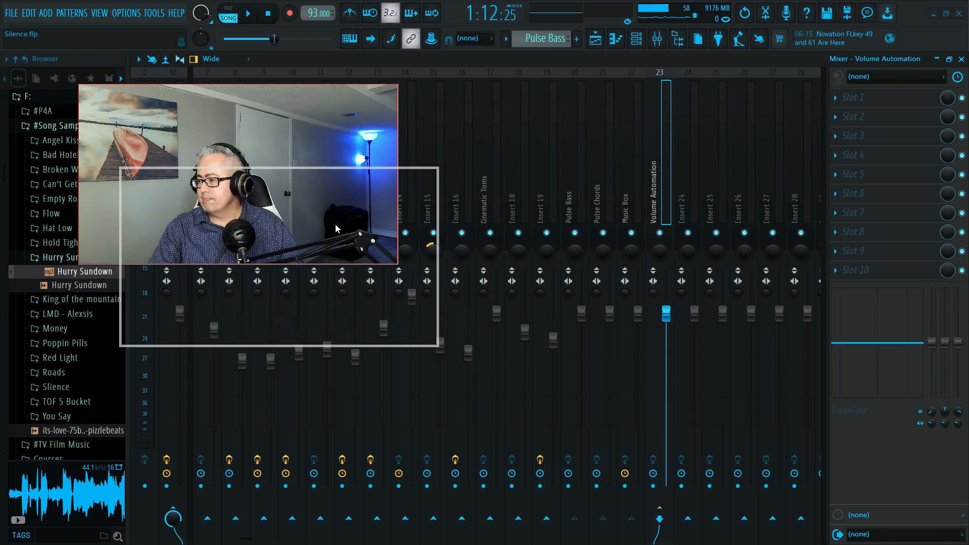
{"action": "key", "text": "ctrl+s"}
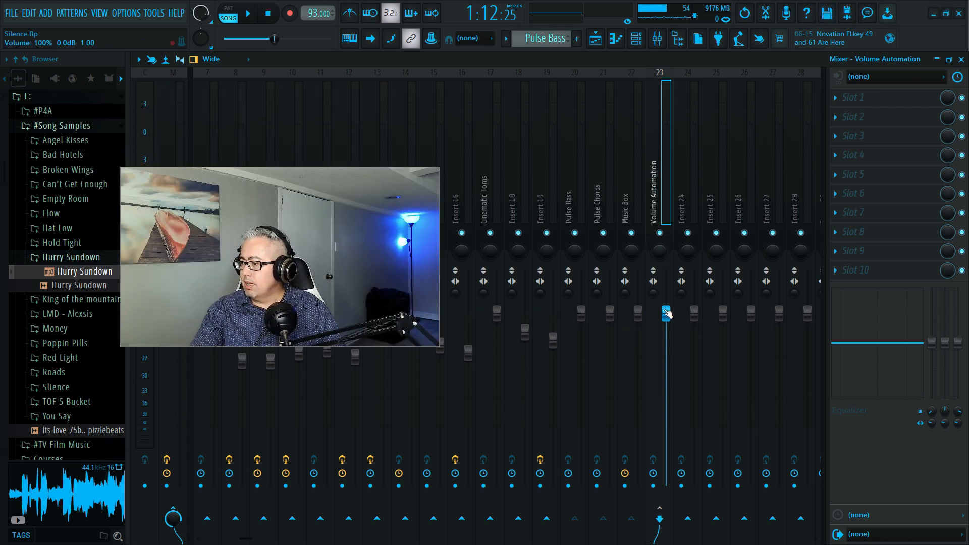
{"action": "left_click", "coordinate": [838, 120]}
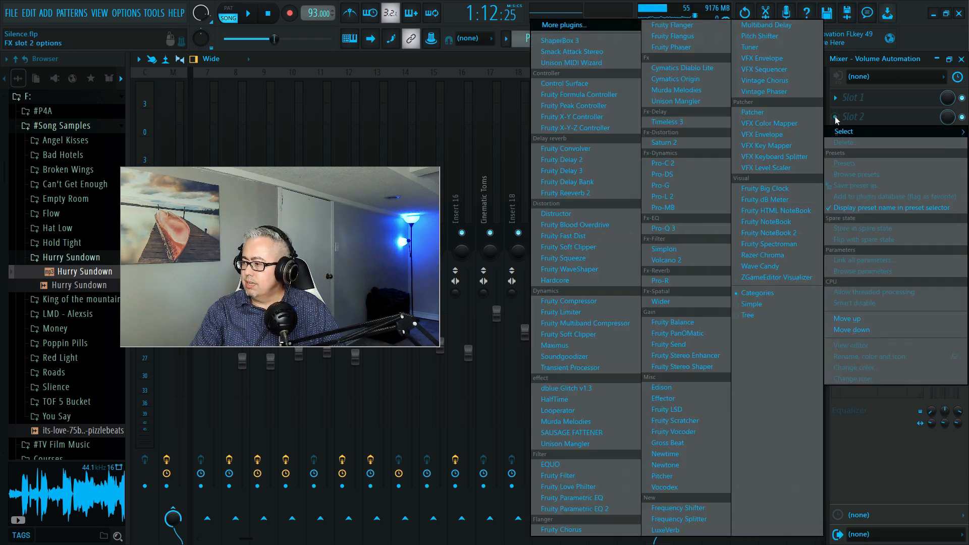
{"action": "left_click", "coordinate": [601, 40]}
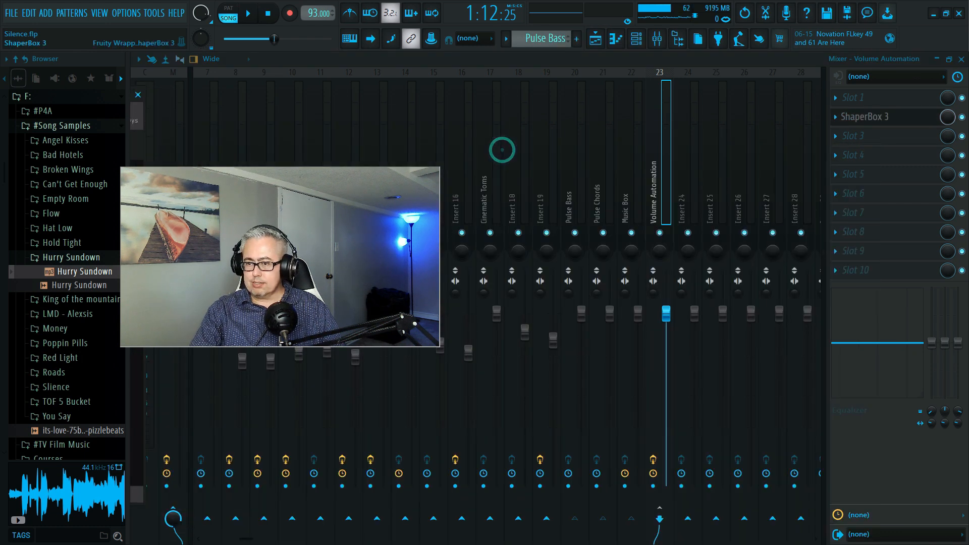
{"action": "left_click_drag", "start_coordinate": [0, 94], "coordinate": [479, 108]}
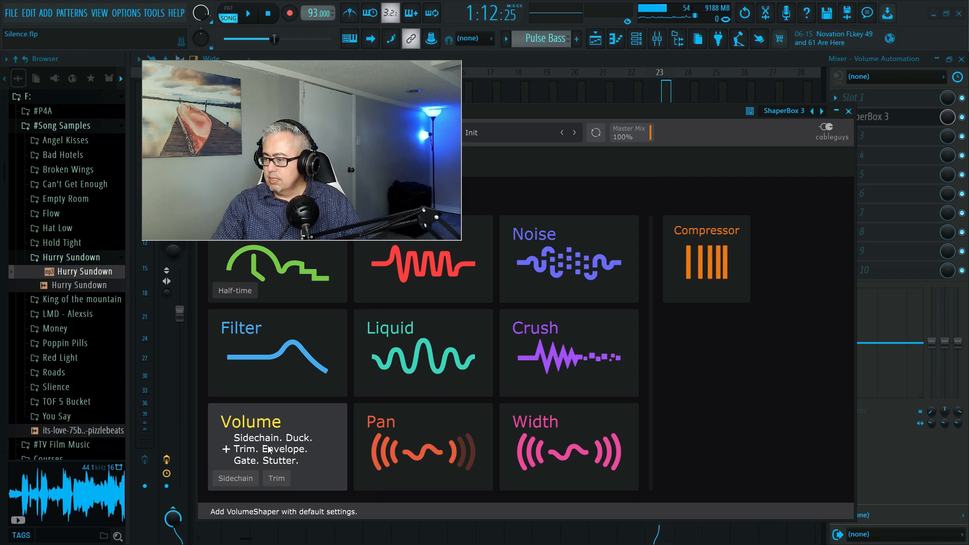
- Add the Volume shaper with its Sidechain preset in ShaperBox 3 and play the song briefly to preview it
{"action": "left_click", "coordinate": [226, 477]}
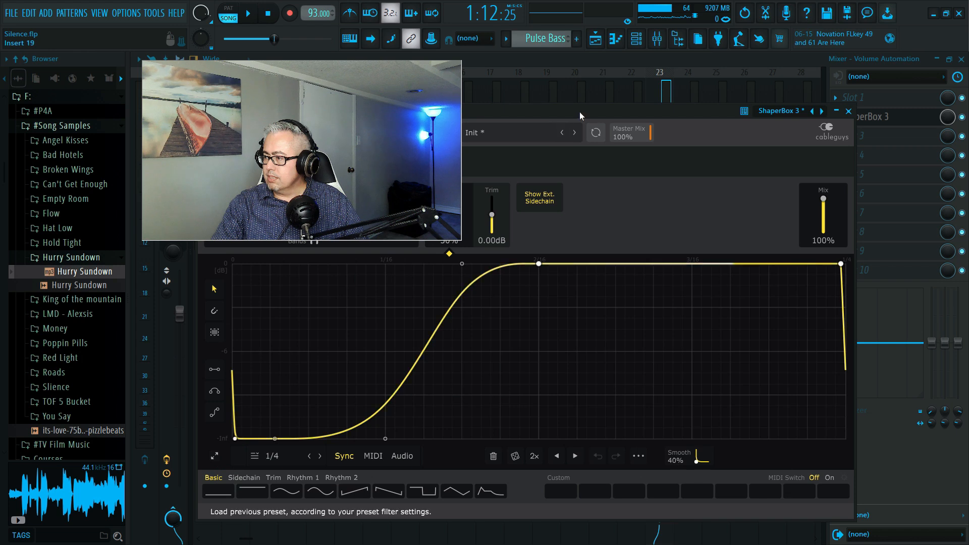
{"action": "key", "text": "space"}
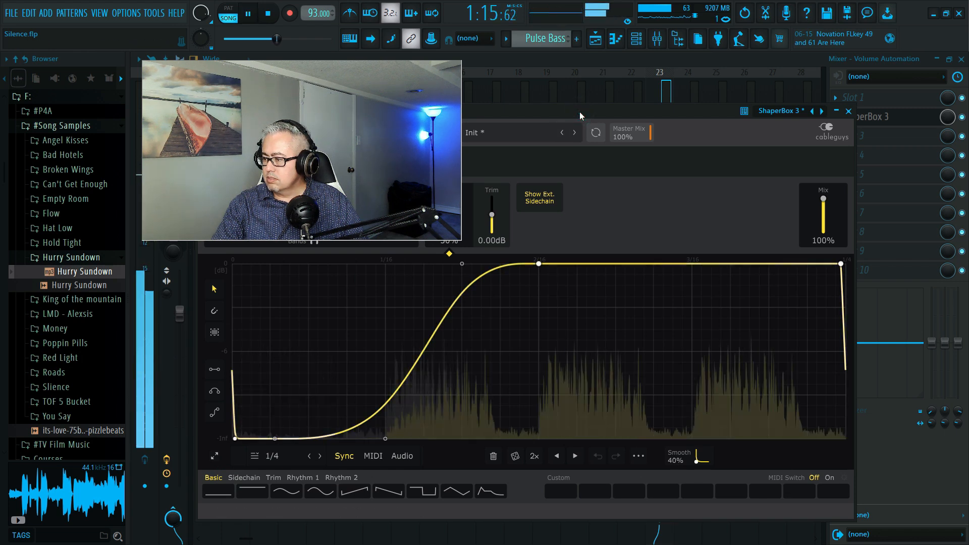
{"action": "key", "text": "space"}
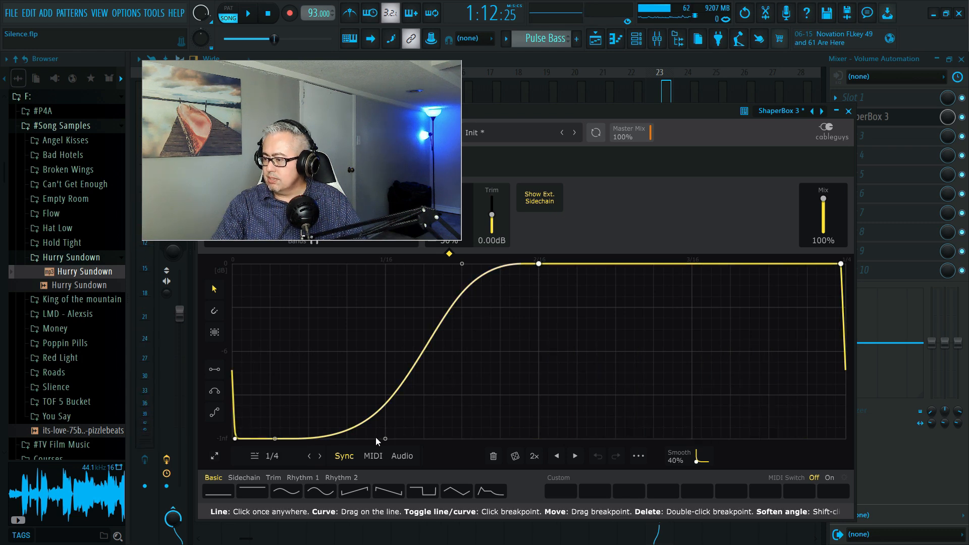
- Reshape the volume curve into a shallower dip by raising its start and low points, and move the full-volume point to just past 1/16
{"action": "left_click_drag", "start_coordinate": [385, 438], "coordinate": [233, 377]}
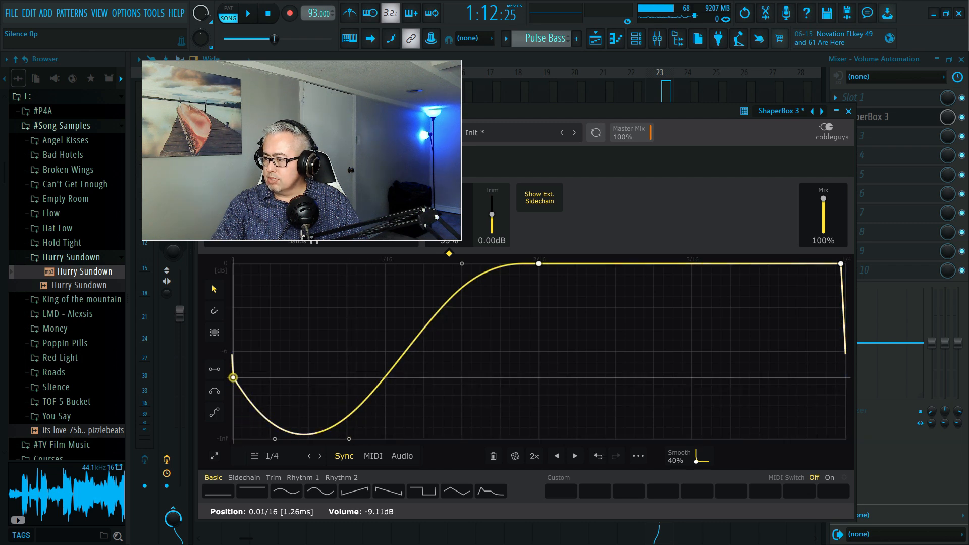
{"action": "left_click", "coordinate": [275, 443]}
{"action": "left_click_drag", "start_coordinate": [274, 444], "coordinate": [275, 378]}
{"action": "double_click", "coordinate": [274, 378]}
{"action": "left_click_drag", "start_coordinate": [276, 441], "coordinate": [285, 400]}
{"action": "left_click_drag", "start_coordinate": [348, 439], "coordinate": [348, 353]}
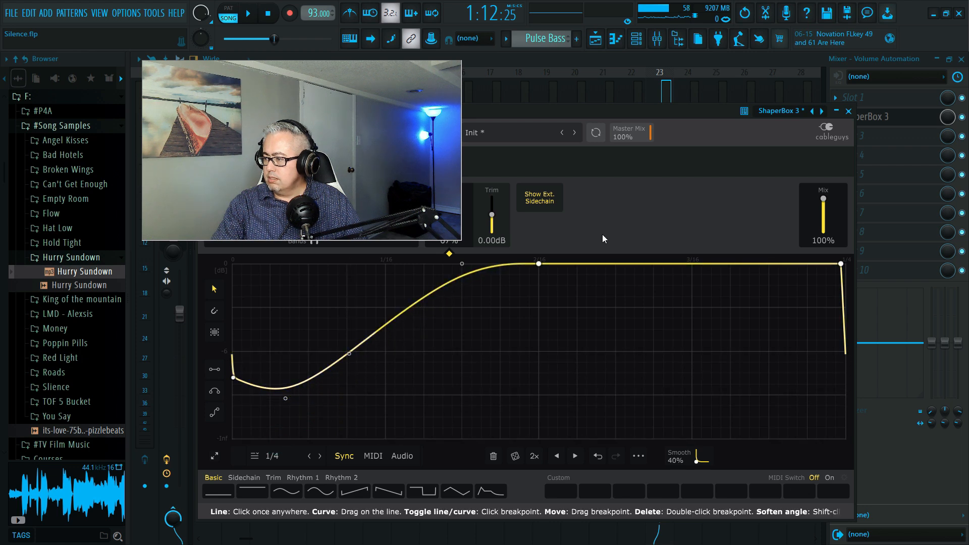
{"action": "left_click_drag", "start_coordinate": [543, 263], "coordinate": [410, 263]}
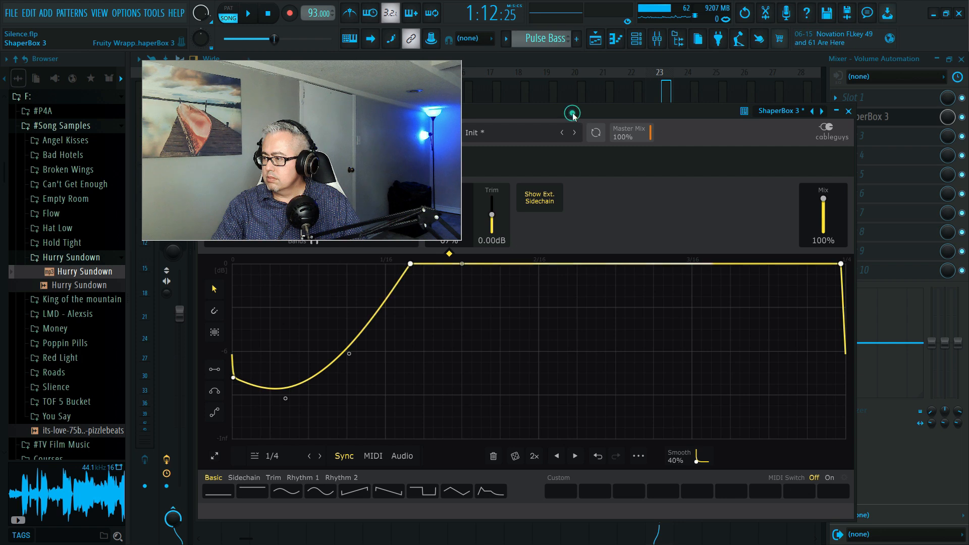
- Preview the song briefly and stretch the volume curve into a slow rise by moving the full-volume point past 3/16 and lowering the middle points
{"action": "key", "text": "space"}
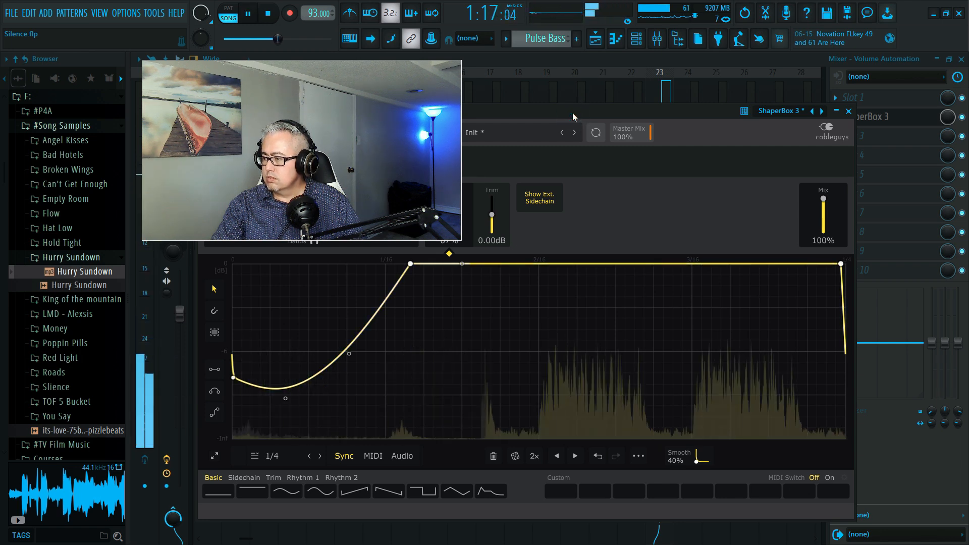
{"action": "key", "text": "space"}
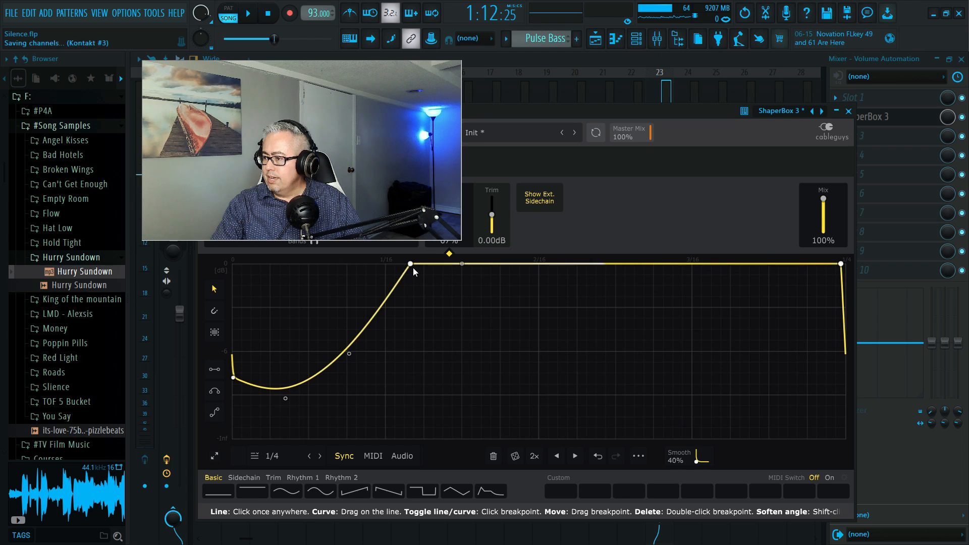
{"action": "left_click_drag", "start_coordinate": [429, 289], "coordinate": [759, 302]}
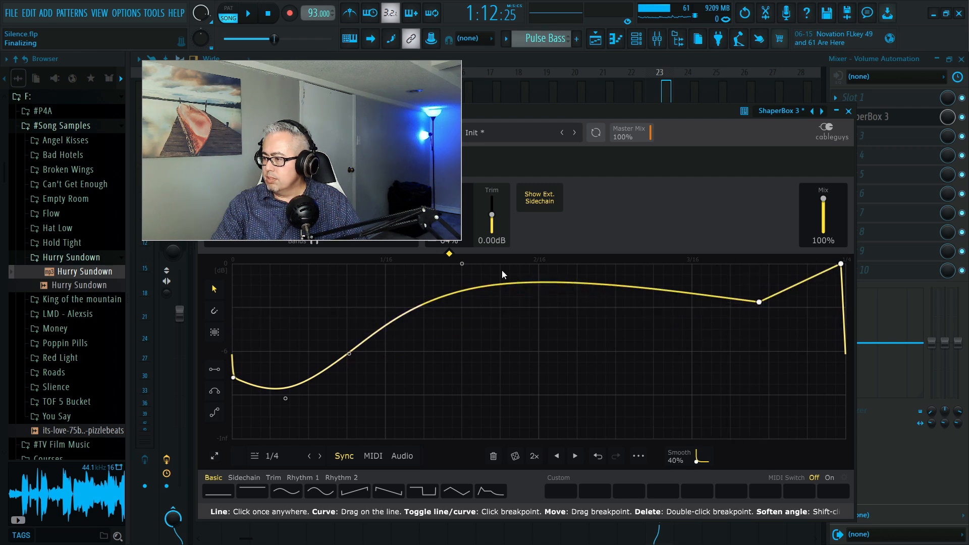
{"action": "left_click_drag", "start_coordinate": [461, 264], "coordinate": [452, 380]}
{"action": "left_click_drag", "start_coordinate": [348, 353], "coordinate": [349, 372]}
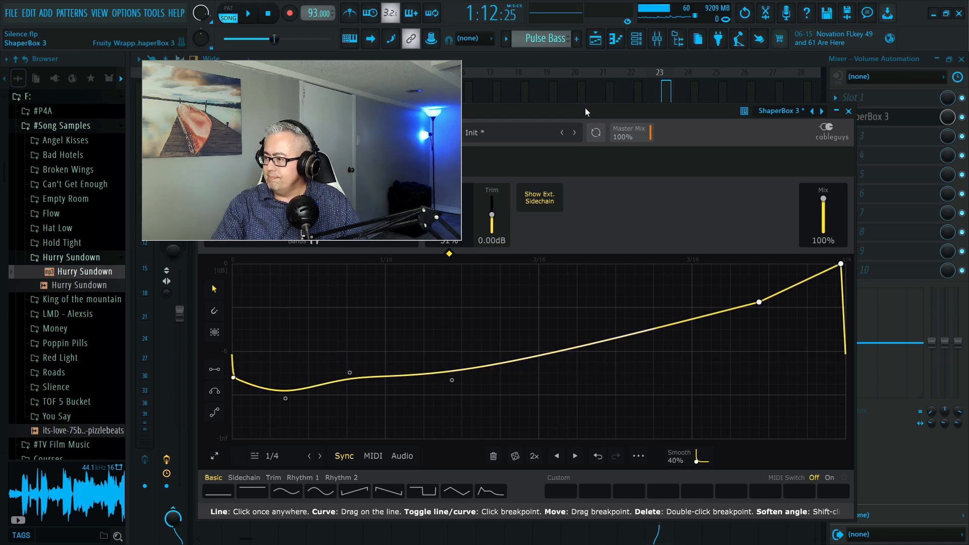
- Play the song in short passes to hear the slow-rising volume curve
{"action": "key", "text": "space"}
{"action": "key", "text": "space"}
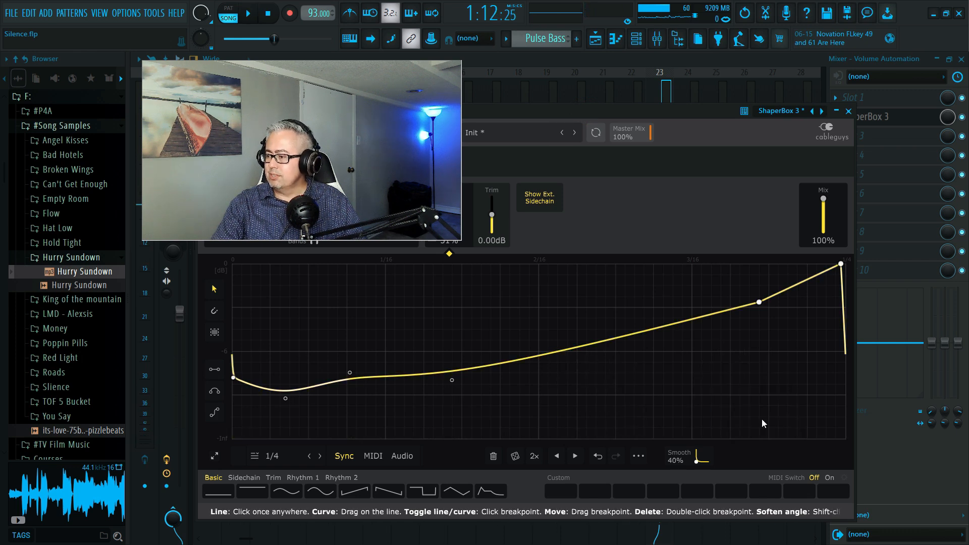
{"action": "left_click", "coordinate": [567, 108]}
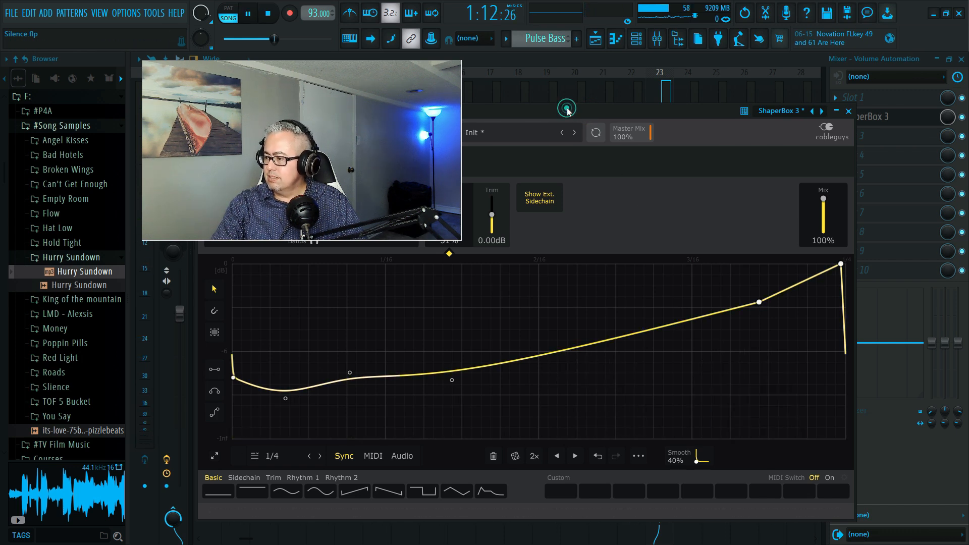
{"action": "key", "text": "space"}
{"action": "key", "text": "space"}
- Refine the volume curve by raising the start point, the early low point, the point past 1/16 and the point past 3/16
{"action": "left_click_drag", "start_coordinate": [285, 398], "coordinate": [293, 367]}
{"action": "left_click_drag", "start_coordinate": [452, 381], "coordinate": [454, 350]}
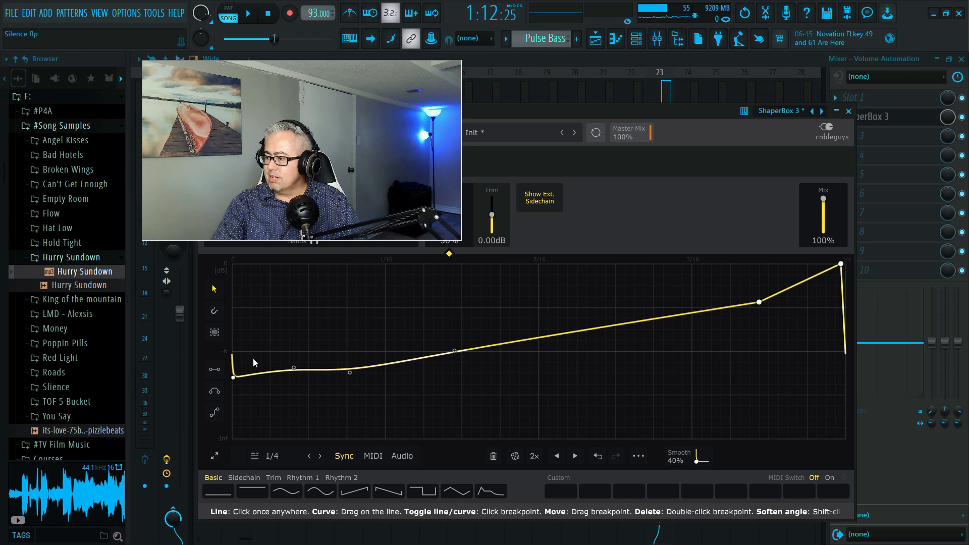
{"action": "left_click_drag", "start_coordinate": [233, 377], "coordinate": [234, 370]}
{"action": "left_click_drag", "start_coordinate": [759, 301], "coordinate": [764, 291]}
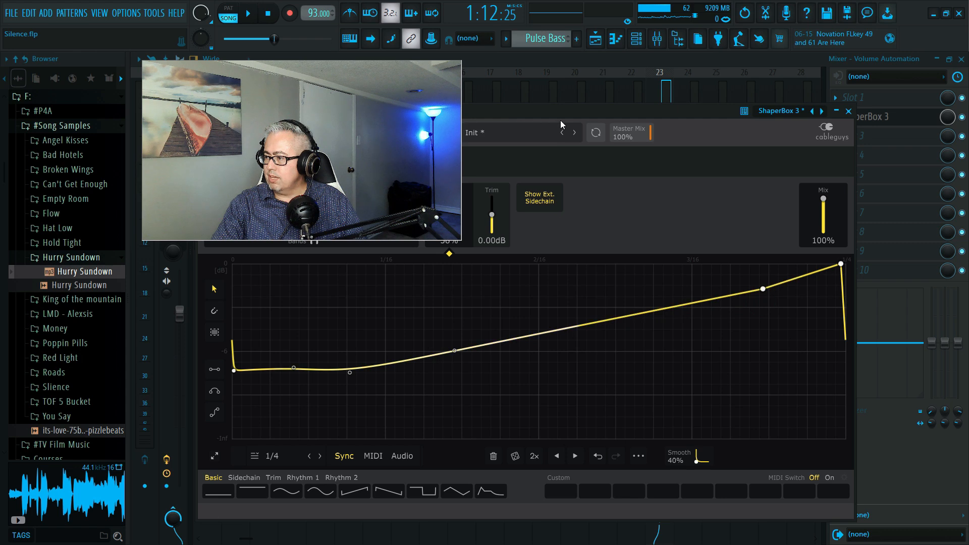
- Play the song to check the refined volume curve and close ShaperBox 3
{"action": "key", "text": "space"}
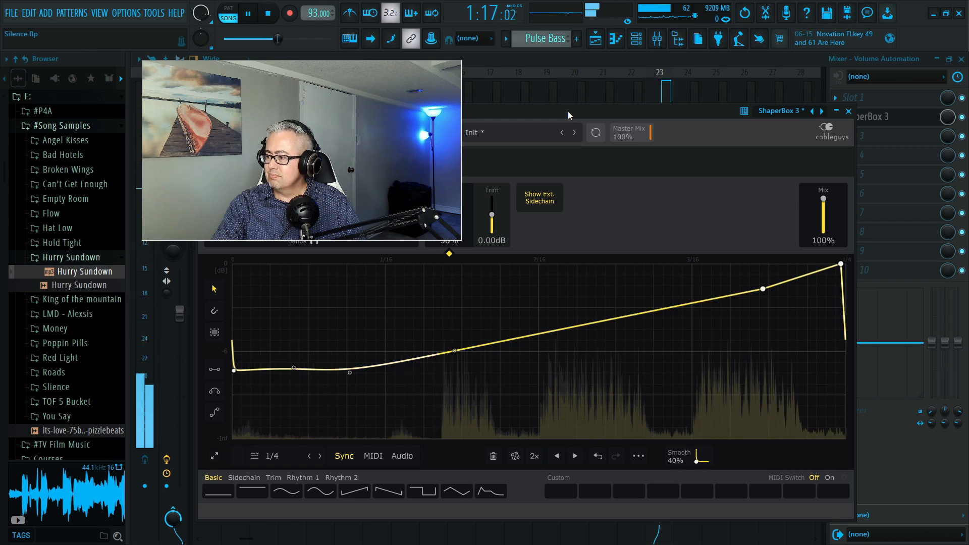
{"action": "key", "text": "space"}
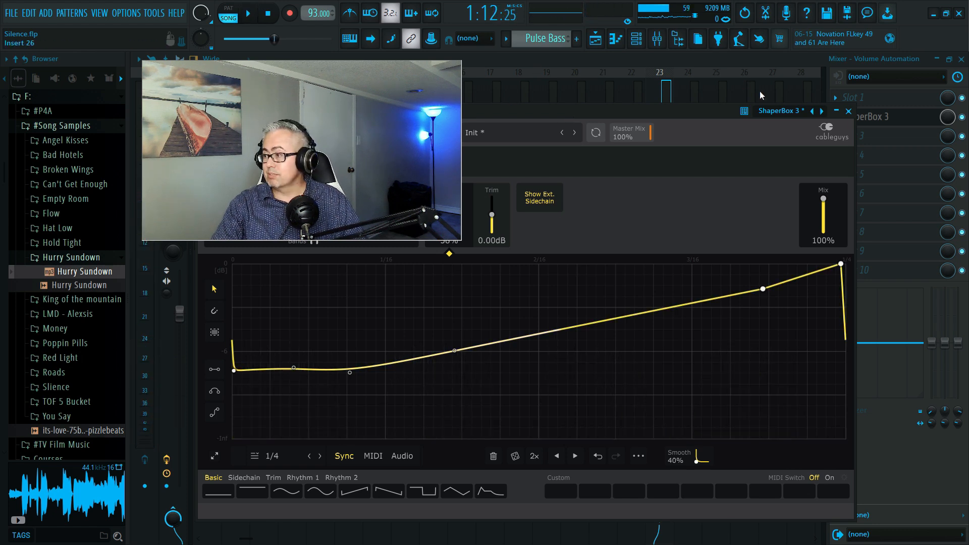
{"action": "left_click", "coordinate": [848, 111]}
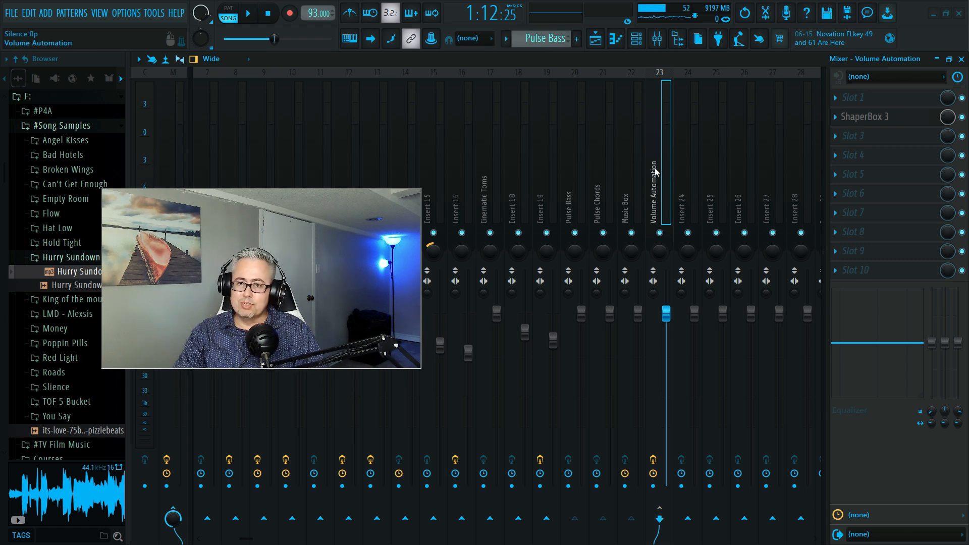
- Check the routing of the Pulse Bass, Pulse Chords, Music Box and Volume Automation mixer tracks one after another
{"action": "left_click", "coordinate": [567, 203]}
{"action": "left_click", "coordinate": [599, 208]}
{"action": "left_click", "coordinate": [629, 208]}
{"action": "left_click", "coordinate": [565, 203]}
{"action": "left_click", "coordinate": [597, 203]}
{"action": "left_click", "coordinate": [629, 201]}
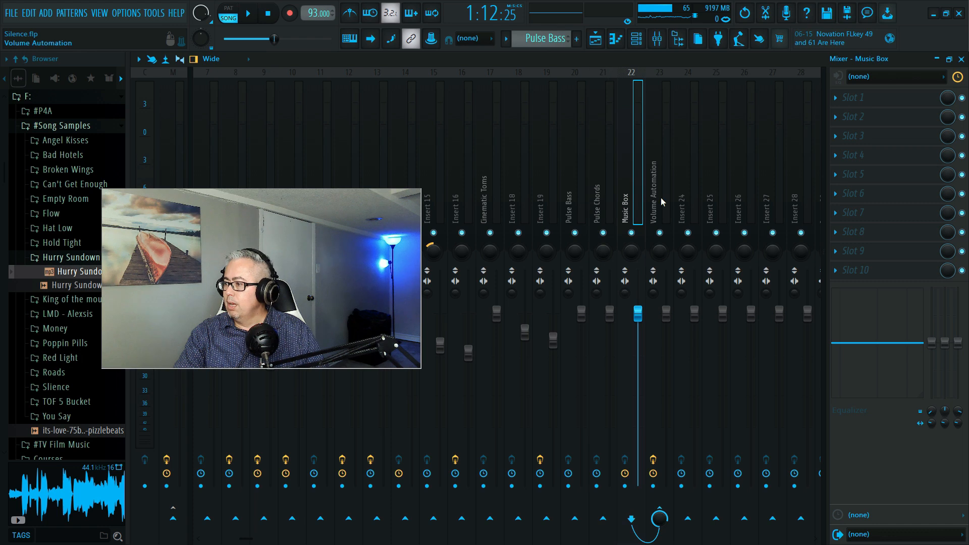
{"action": "left_click", "coordinate": [654, 196]}
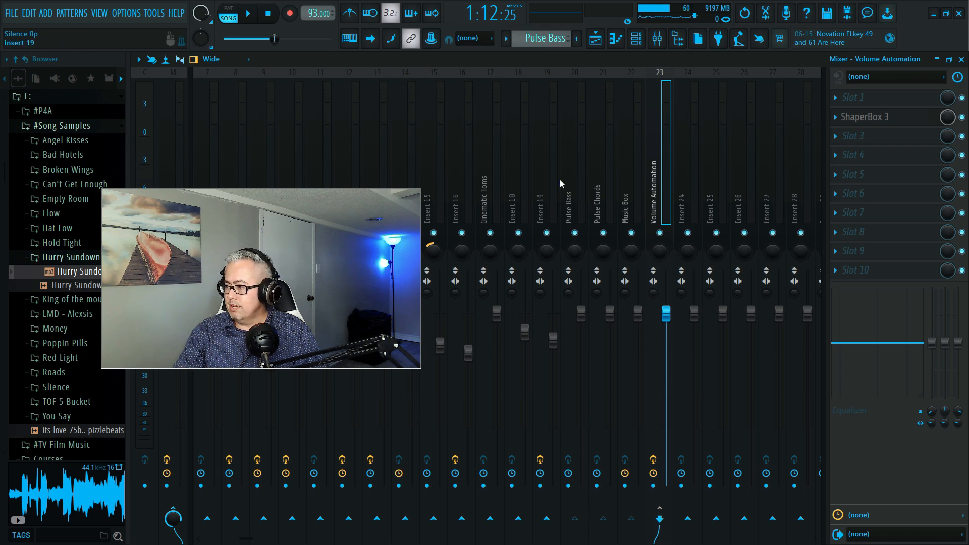
- Examine the Pulse Bass track's send to Volume Automation and its routing options
{"action": "left_click", "coordinate": [572, 199]}
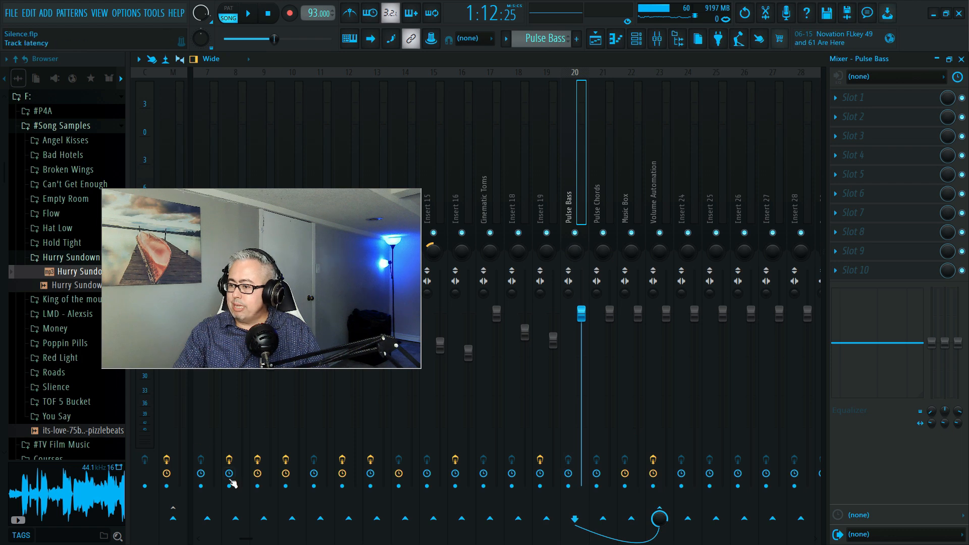
{"action": "left_click_drag", "start_coordinate": [194, 244], "coordinate": [242, 120]}
{"action": "left_click_drag", "start_coordinate": [150, 149], "coordinate": [222, 159]}
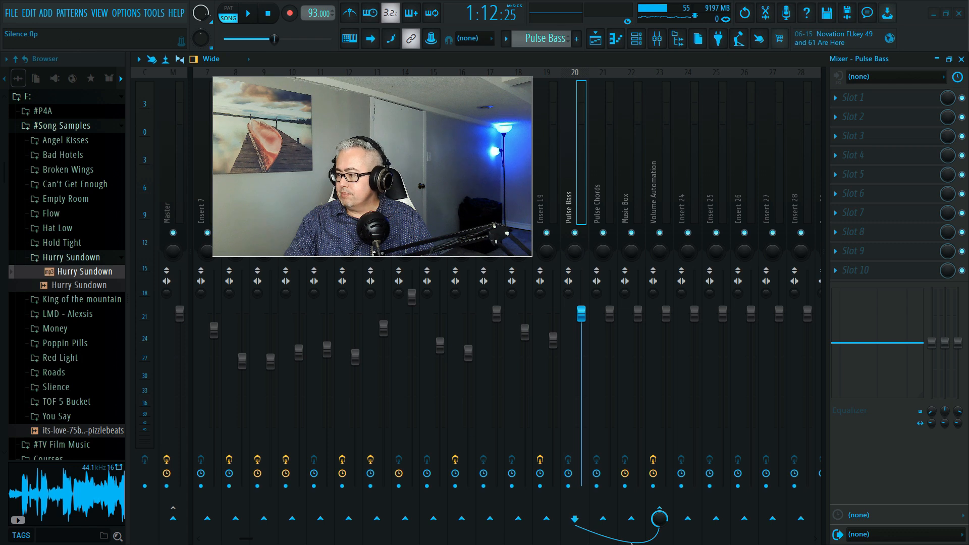
{"action": "right_click", "coordinate": [661, 515]}
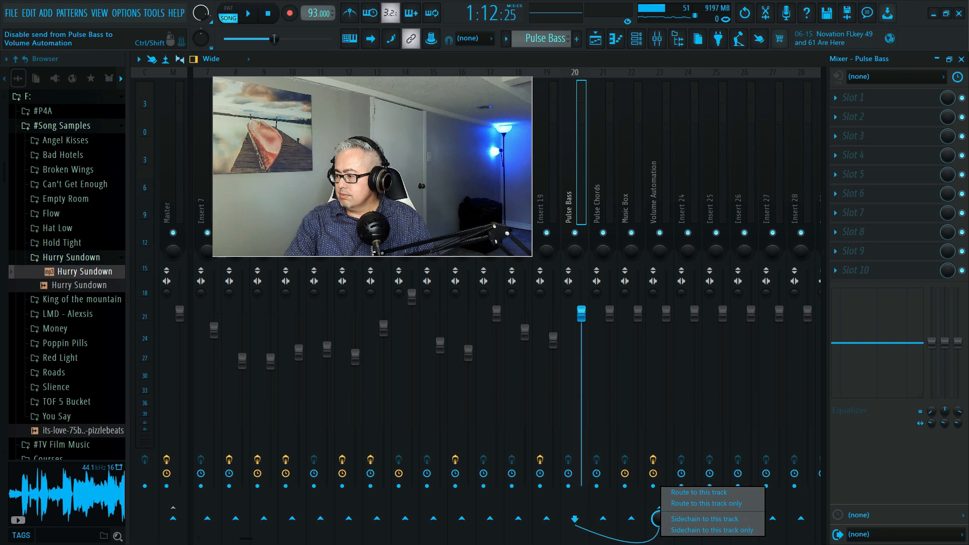
{"action": "left_click", "coordinate": [659, 537]}
{"action": "scroll", "coordinate": [673, 172], "scroll_direction": "up", "scroll_amount": 10}
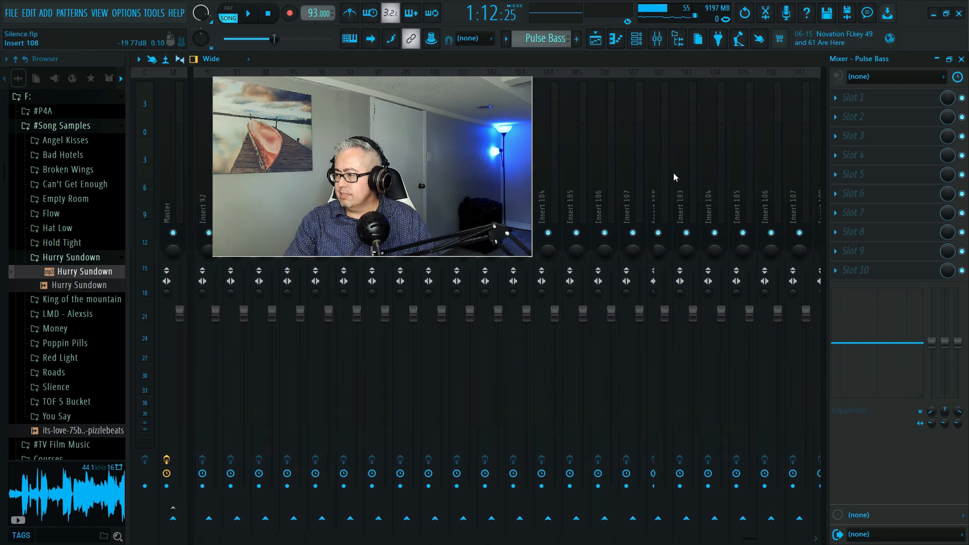
{"action": "scroll", "coordinate": [691, 183], "scroll_direction": "up", "scroll_amount": 20}
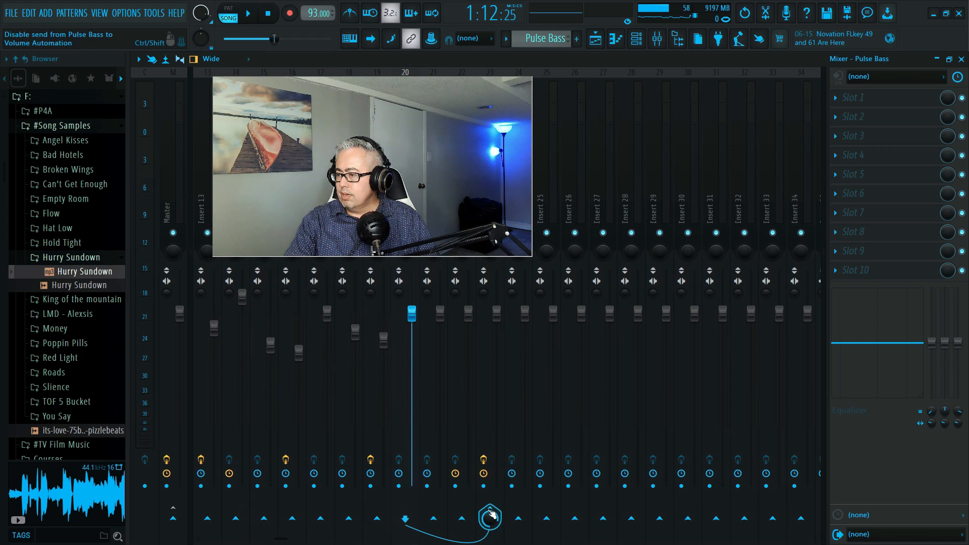
{"action": "left_click_drag", "start_coordinate": [431, 183], "coordinate": [761, 196]}
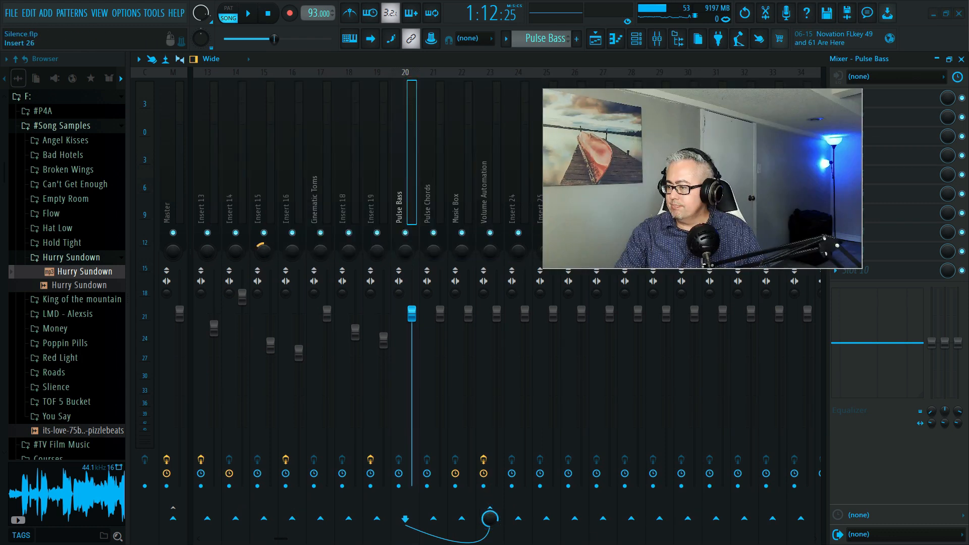
- Remove the Pulse Bass send to Volume Automation and route Pulse Bass only to the Master track
{"action": "left_click", "coordinate": [490, 509]}
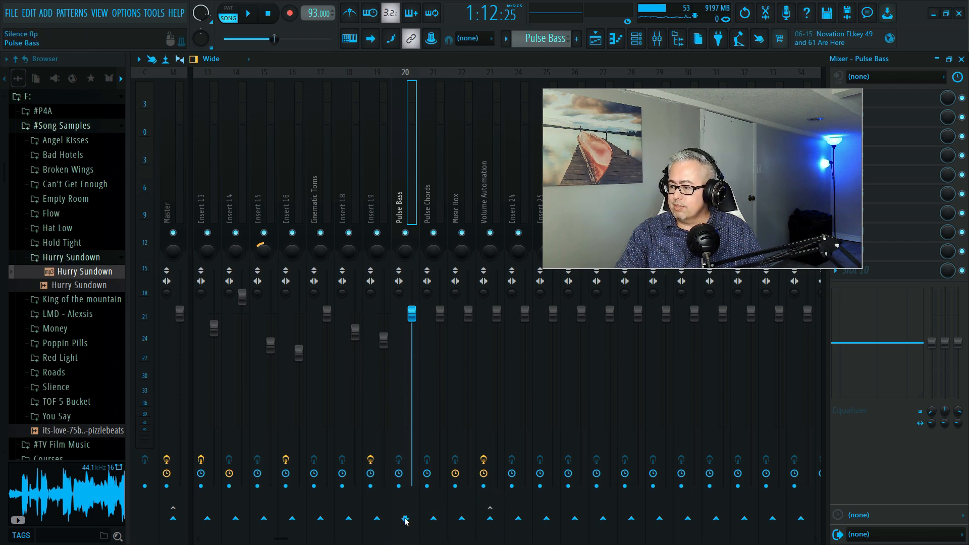
{"action": "scroll", "coordinate": [277, 174], "scroll_direction": "left", "scroll_amount": 5}
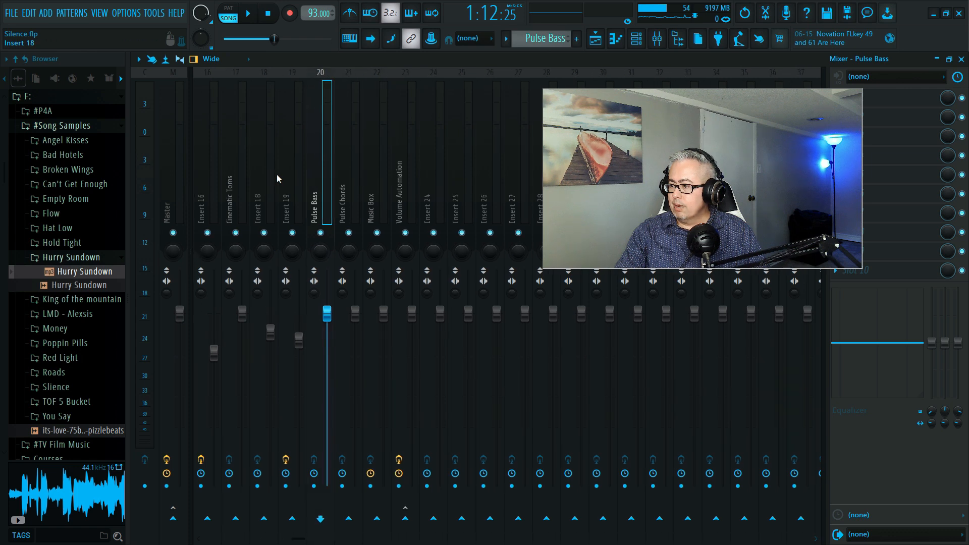
{"action": "scroll", "coordinate": [277, 174], "scroll_direction": "left", "scroll_amount": 3}
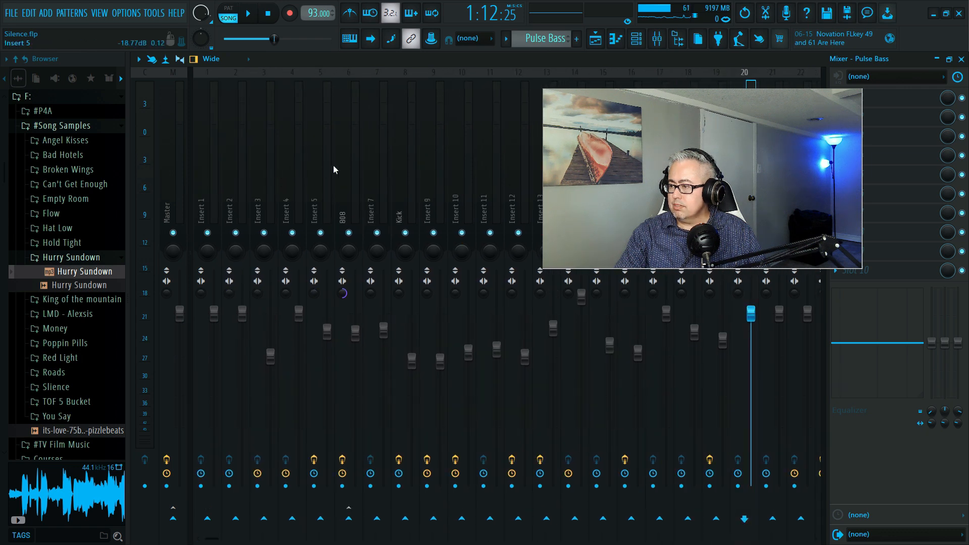
{"action": "scroll", "coordinate": [333, 165], "scroll_direction": "right", "scroll_amount": 12}
{"action": "scroll", "coordinate": [331, 173], "scroll_direction": "right", "scroll_amount": 3}
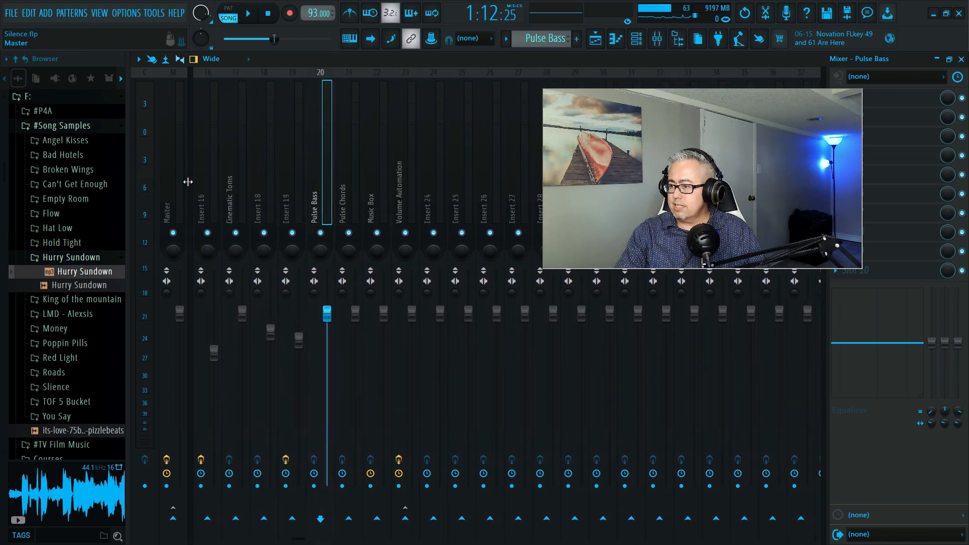
{"action": "right_click", "coordinate": [175, 518]}
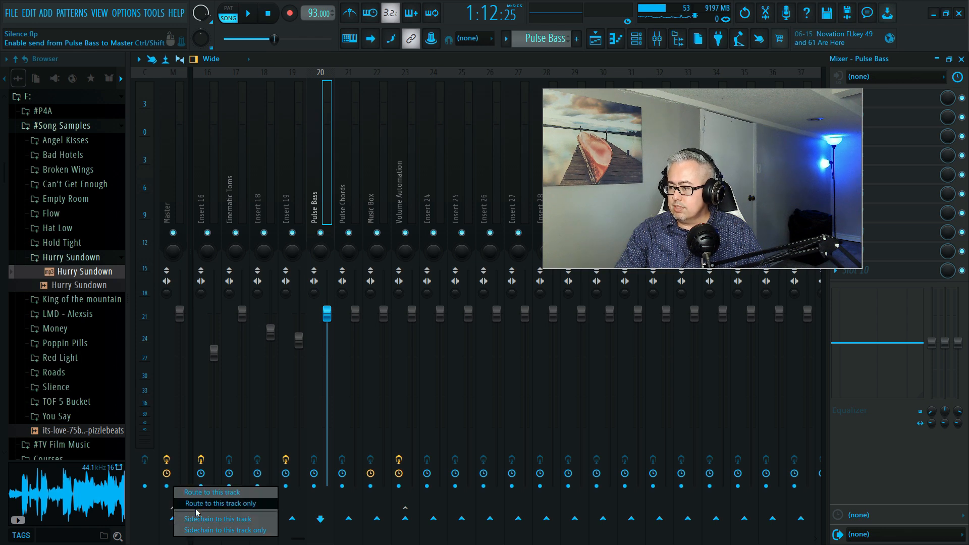
{"action": "left_click", "coordinate": [195, 506]}
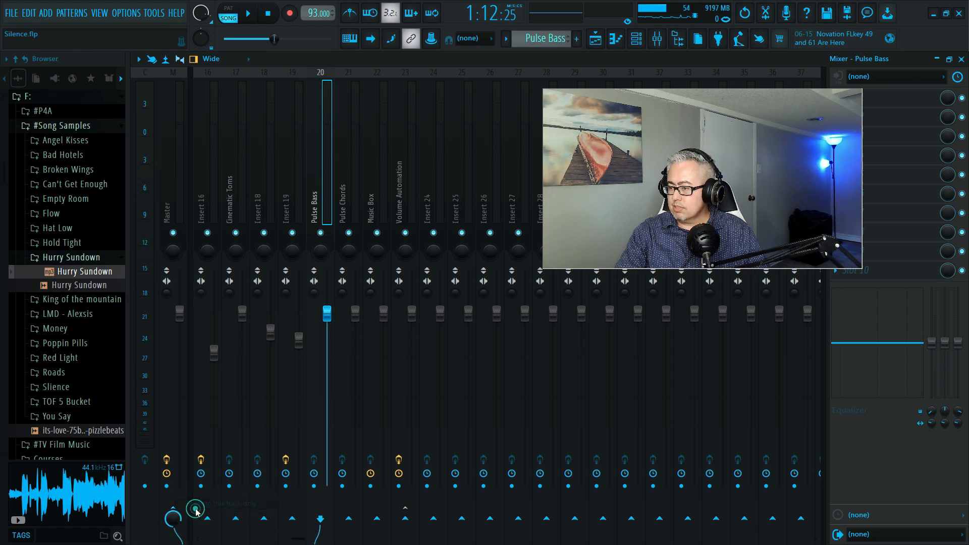
- Disable the Pulse Chords send to Volume Automation and route Pulse Chords only to the Master track
{"action": "left_click", "coordinate": [351, 171]}
{"action": "left_click", "coordinate": [411, 513]}
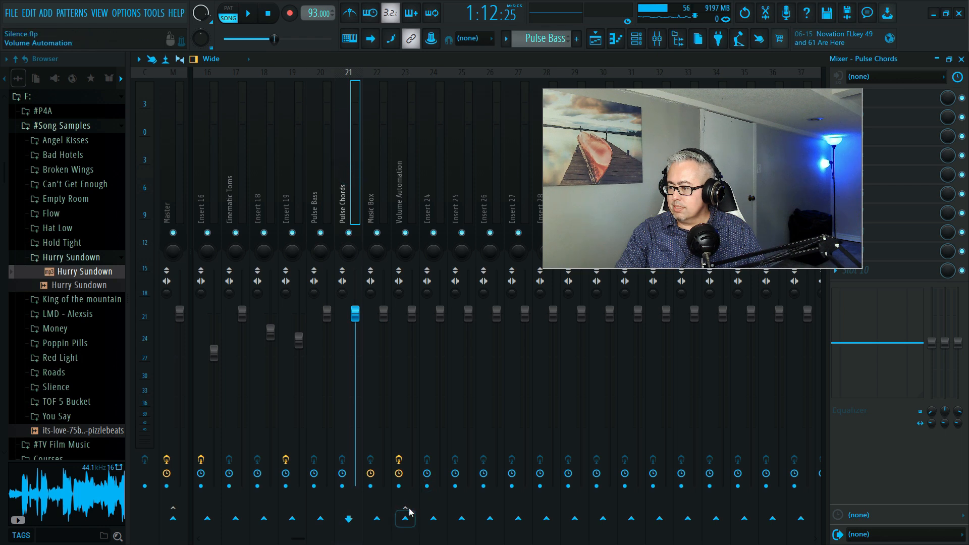
{"action": "right_click", "coordinate": [174, 515]}
{"action": "left_click", "coordinate": [202, 504]}
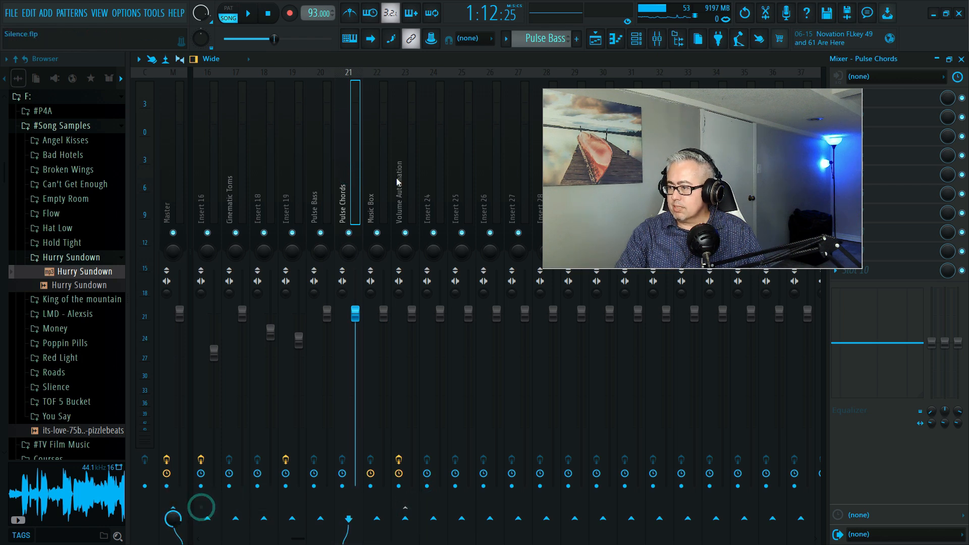
- Disable the Music Box send to Volume Automation and route Music Box only to the Master track
{"action": "left_click", "coordinate": [373, 184]}
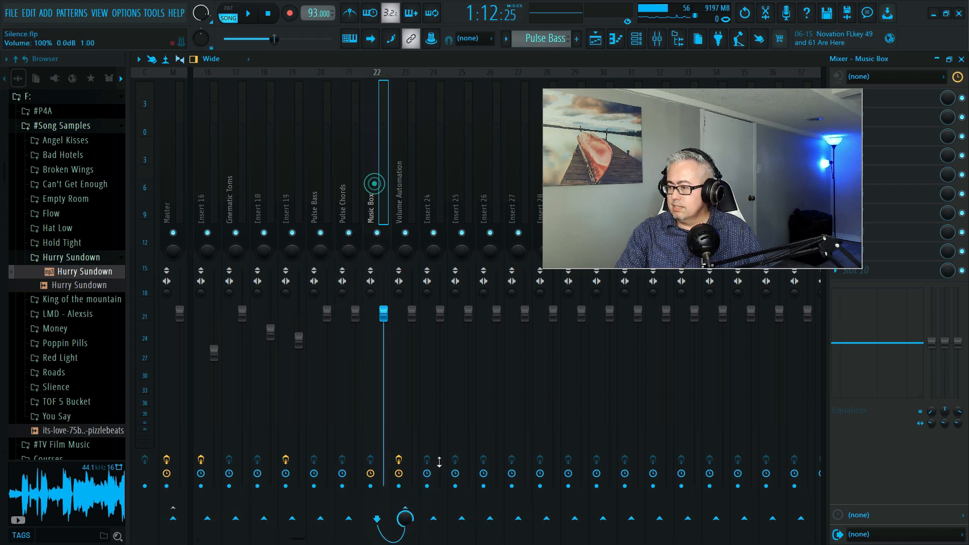
{"action": "left_click", "coordinate": [406, 505]}
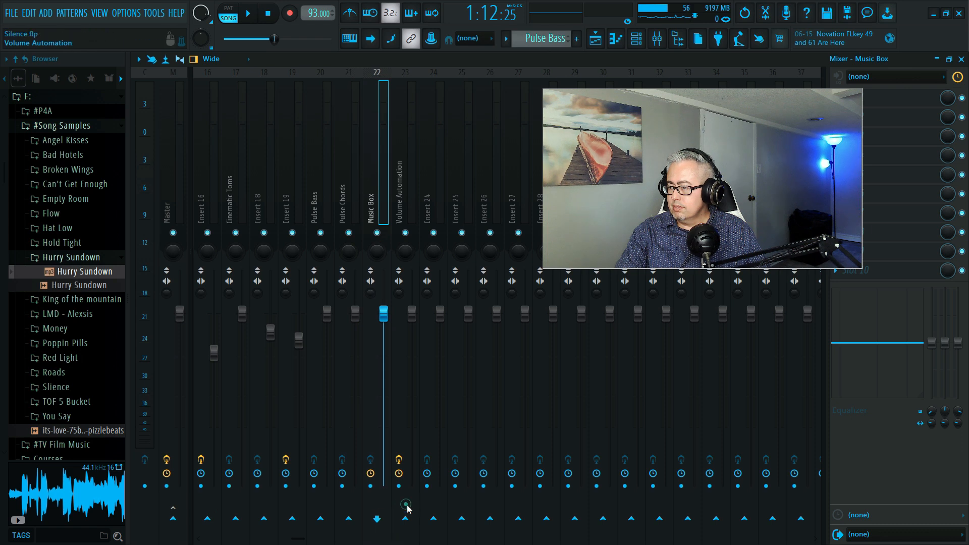
{"action": "right_click", "coordinate": [173, 518]}
{"action": "left_click", "coordinate": [195, 506]}
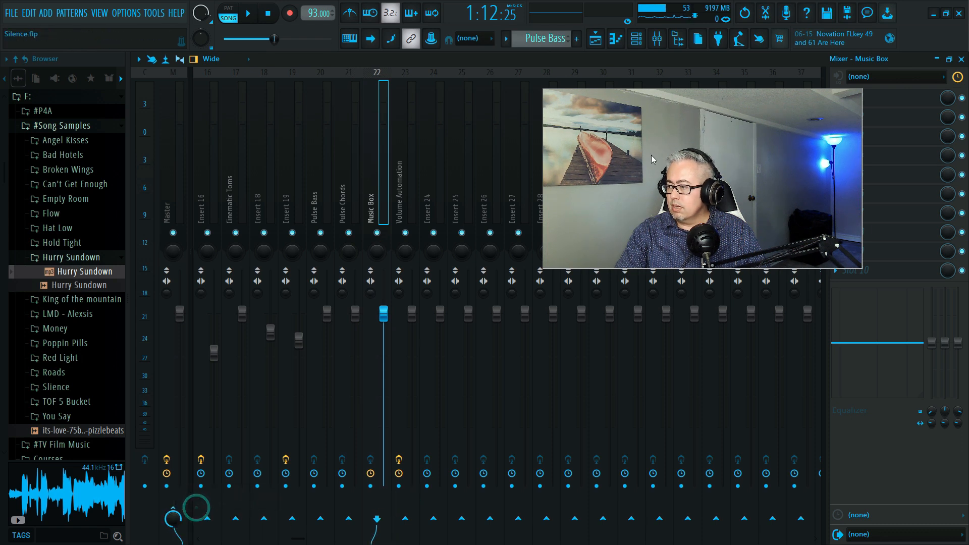
- Copy ShaperBox 3 with its current settings from the Volume Automation track to the Music Box track and close its editor
{"action": "left_click_drag", "start_coordinate": [653, 155], "coordinate": [593, 275]}
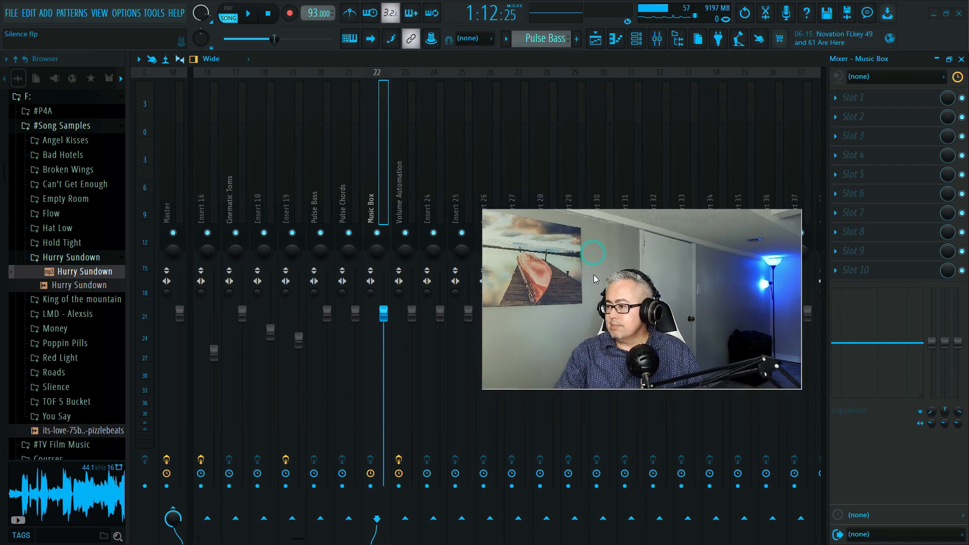
{"action": "left_click", "coordinate": [404, 194]}
{"action": "left_click_drag", "start_coordinate": [664, 281], "coordinate": [256, 329]}
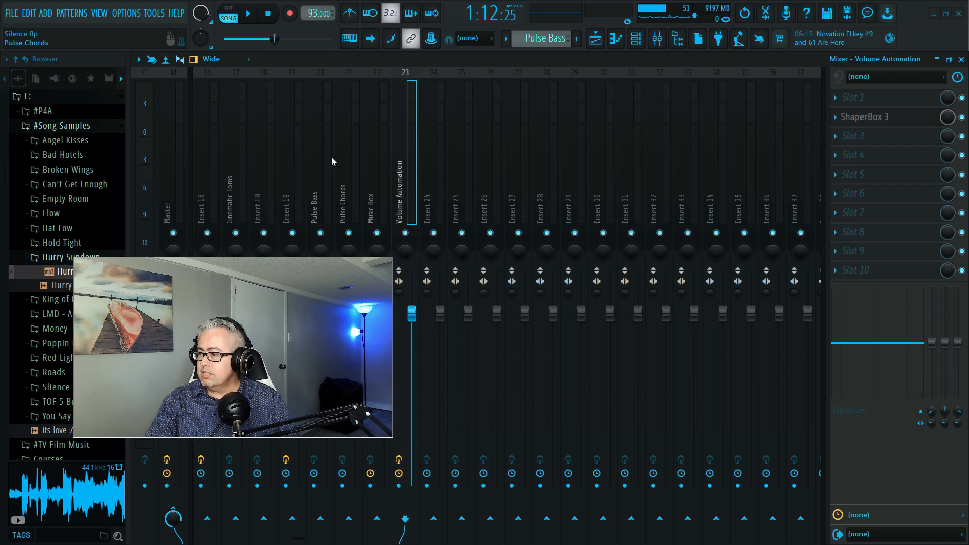
{"action": "left_click", "coordinate": [836, 119]}
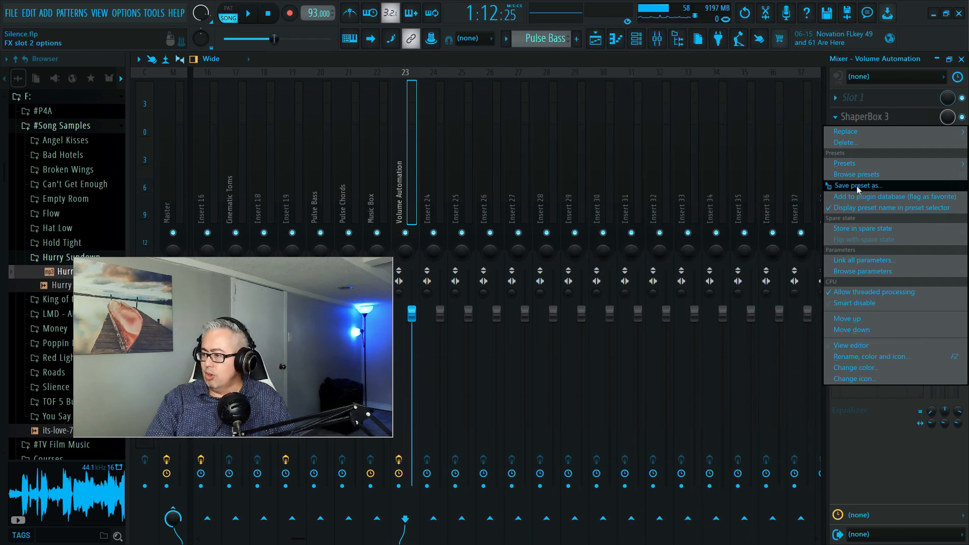
{"action": "left_click", "coordinate": [857, 187]}
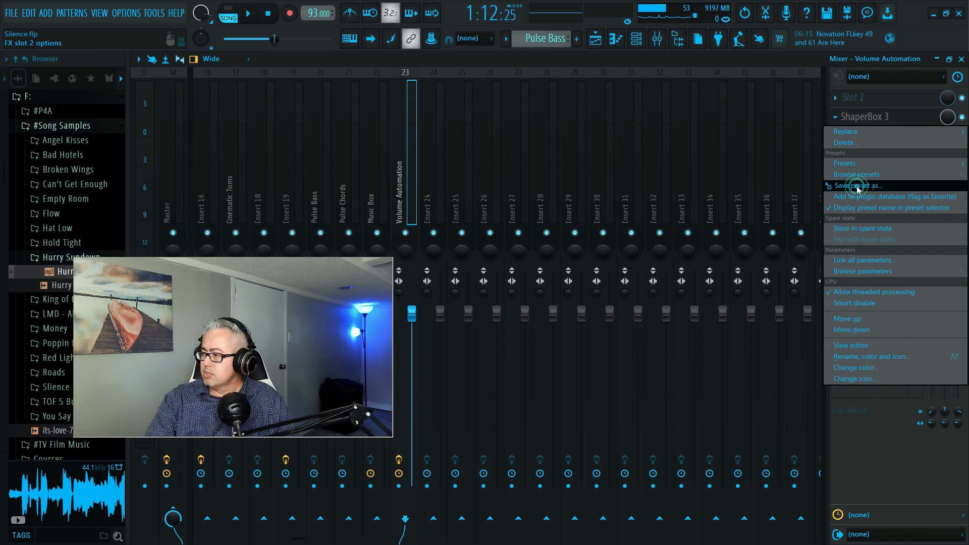
{"action": "left_click_drag", "start_coordinate": [857, 189], "coordinate": [572, 163]}
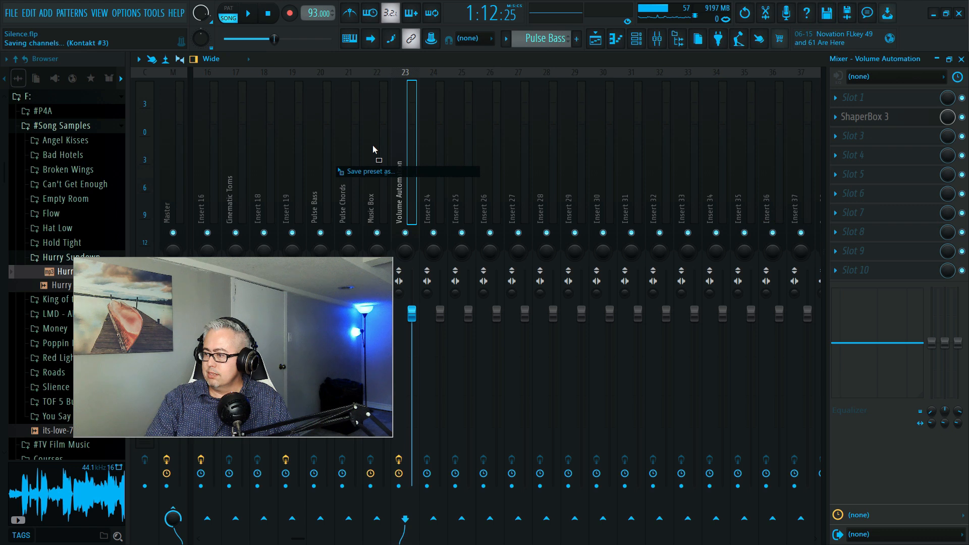
{"action": "left_click_drag", "start_coordinate": [373, 145], "coordinate": [373, 144]}
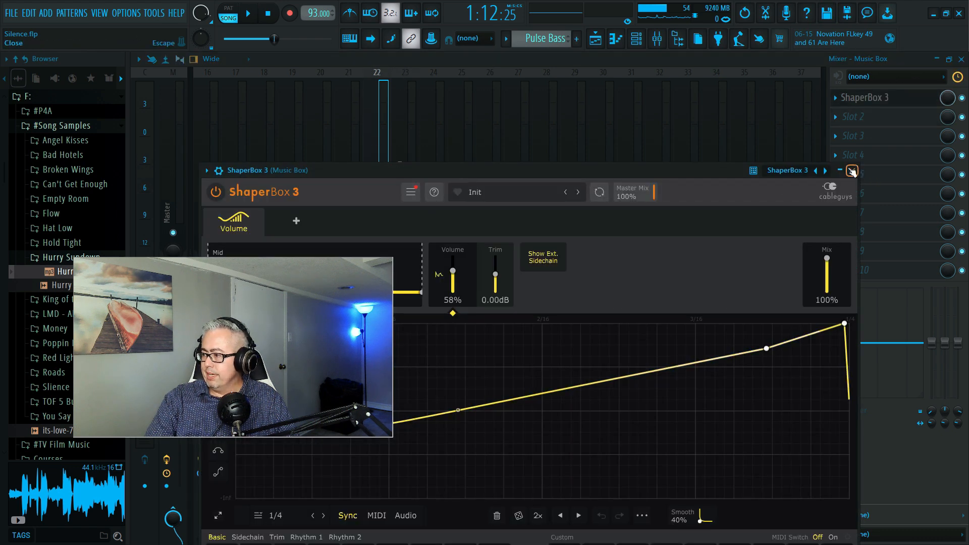
{"action": "left_click", "coordinate": [852, 171]}
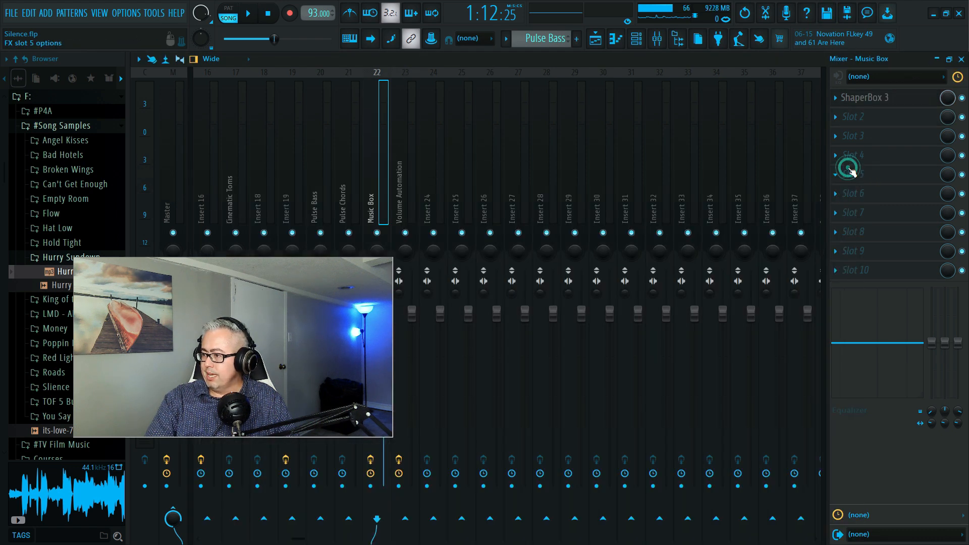
- Copy ShaperBox 3 with its settings from the Music Box track to the Pulse Chords track and close its editor
{"action": "left_click", "coordinate": [835, 101]}
{"action": "left_click_drag", "start_coordinate": [858, 167], "coordinate": [343, 160]}
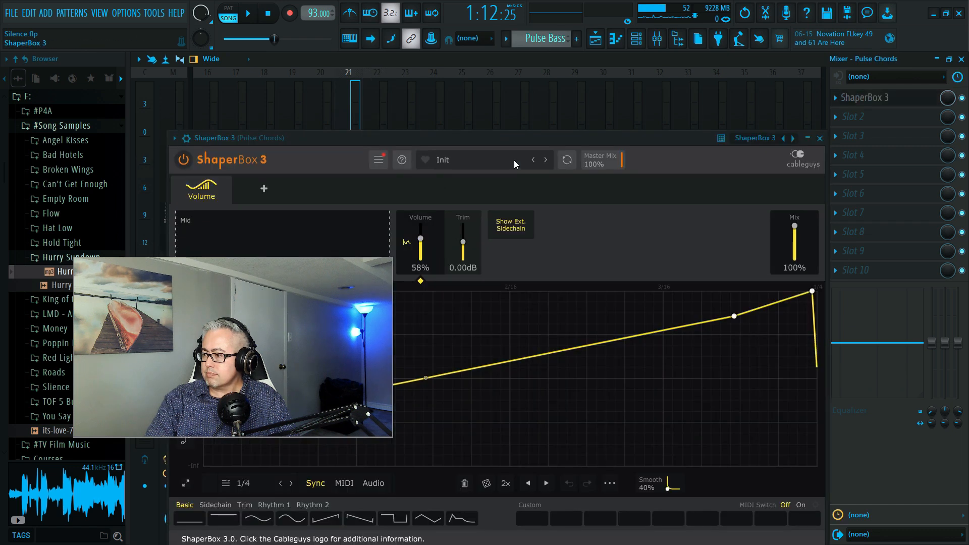
{"action": "left_click", "coordinate": [819, 138]}
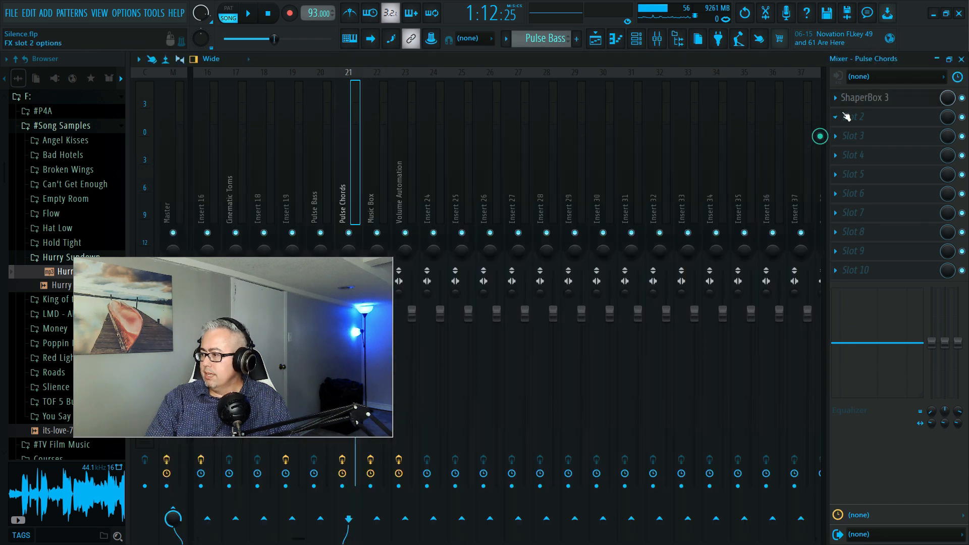
- Copy ShaperBox 3 with its settings from Pulse Chords to Pulse Bass and play the song to check the effect
{"action": "left_click", "coordinate": [839, 102]}
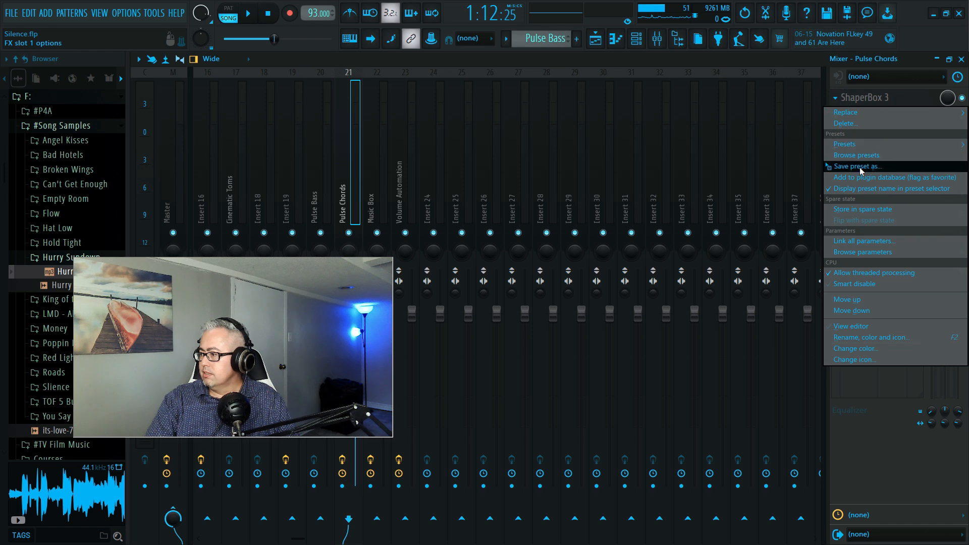
{"action": "left_click_drag", "start_coordinate": [859, 167], "coordinate": [317, 159]}
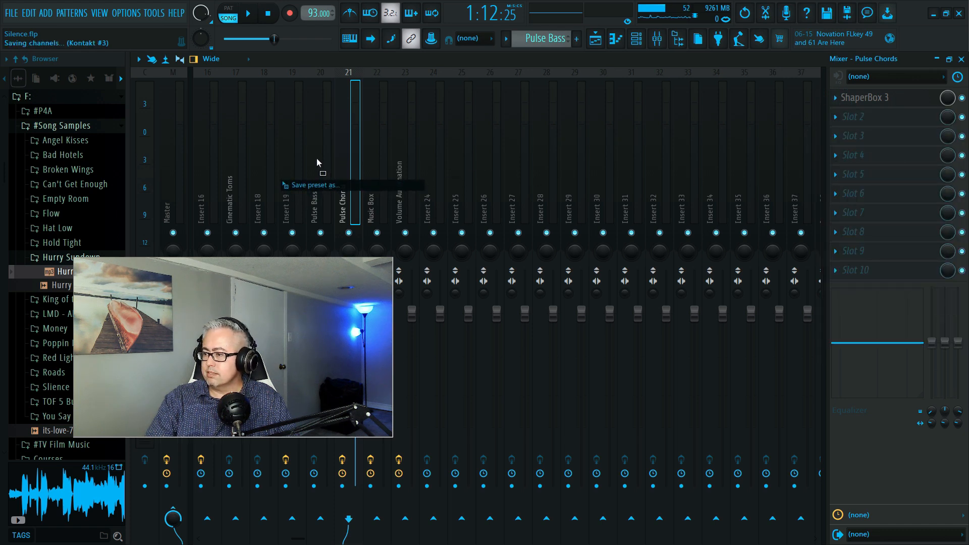
{"action": "left_click_drag", "start_coordinate": [317, 158], "coordinate": [316, 159]}
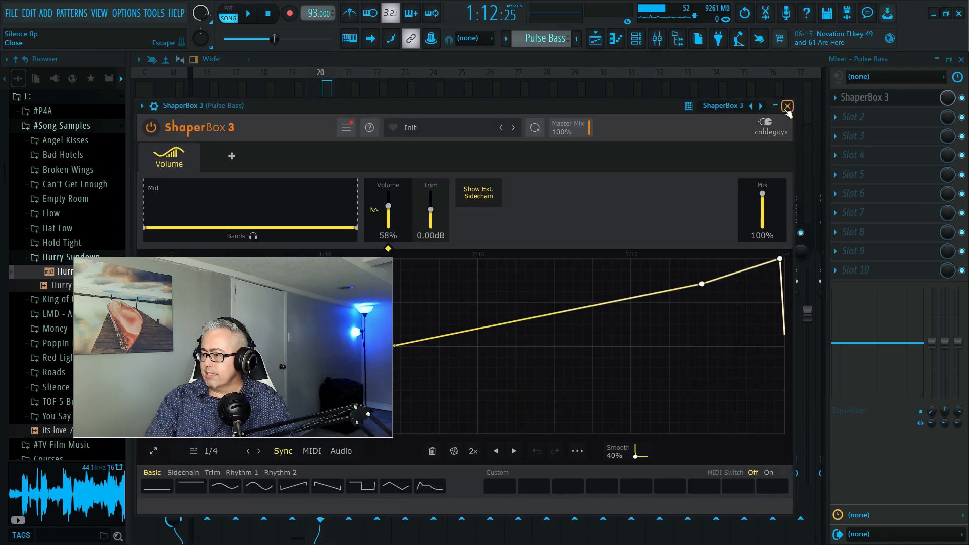
{"action": "left_click", "coordinate": [787, 107]}
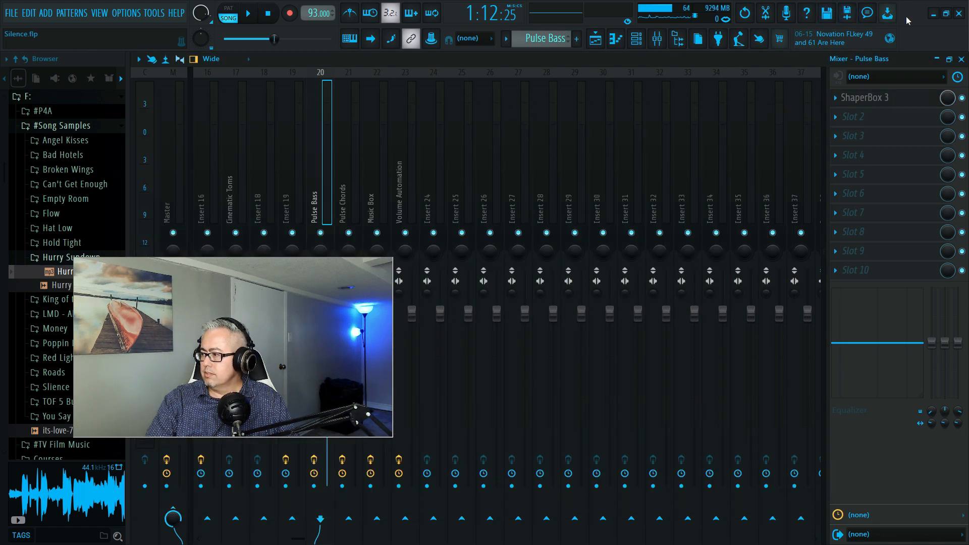
{"action": "key", "text": "space"}
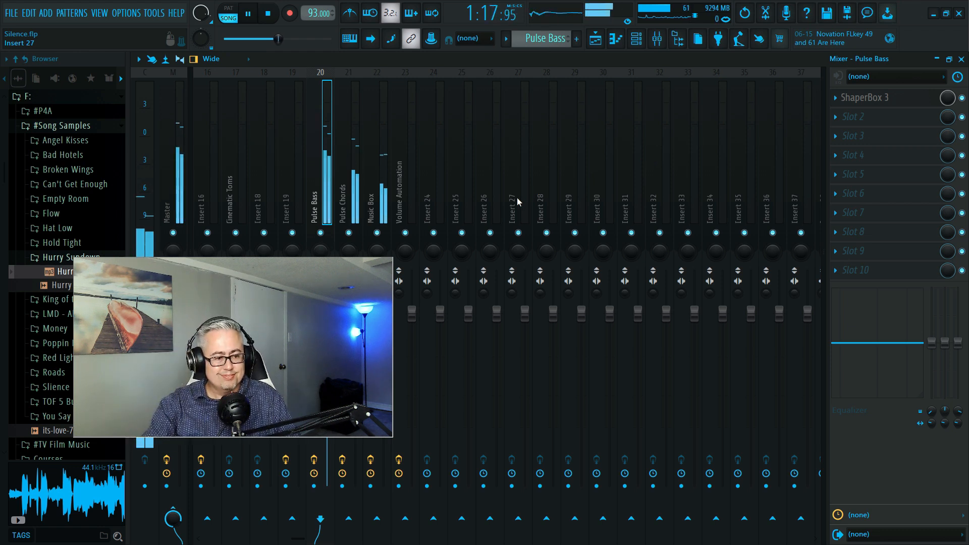
{"action": "key", "text": "space"}
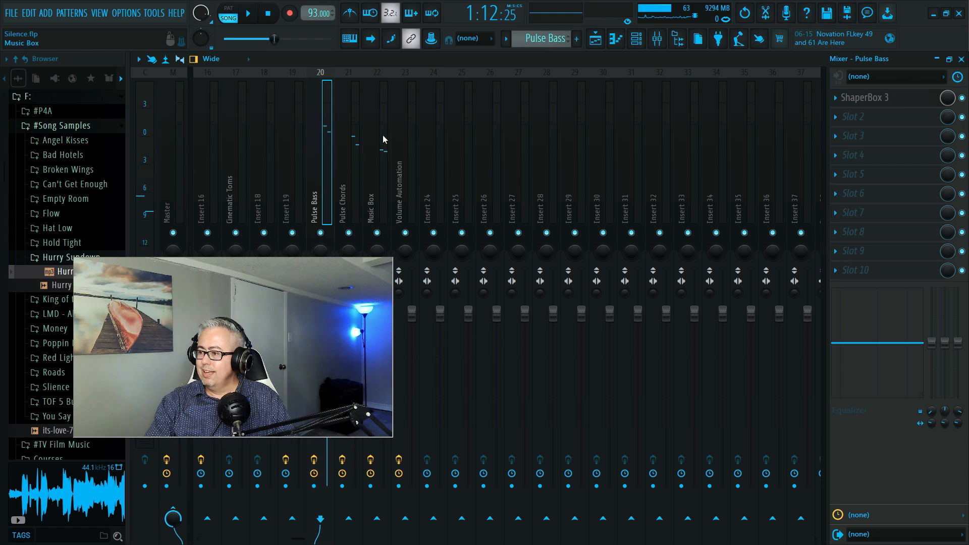
- Reset the Volume Automation mixer track by loading the Default track state, and save the project
{"action": "left_click", "coordinate": [409, 140]}
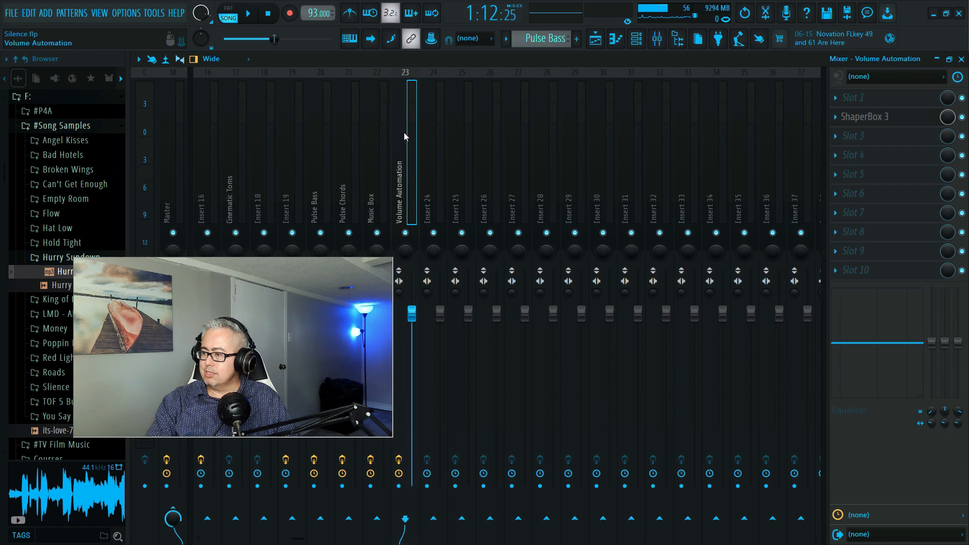
{"action": "right_click", "coordinate": [403, 133]}
{"action": "mouse_move", "coordinate": [436, 141]}
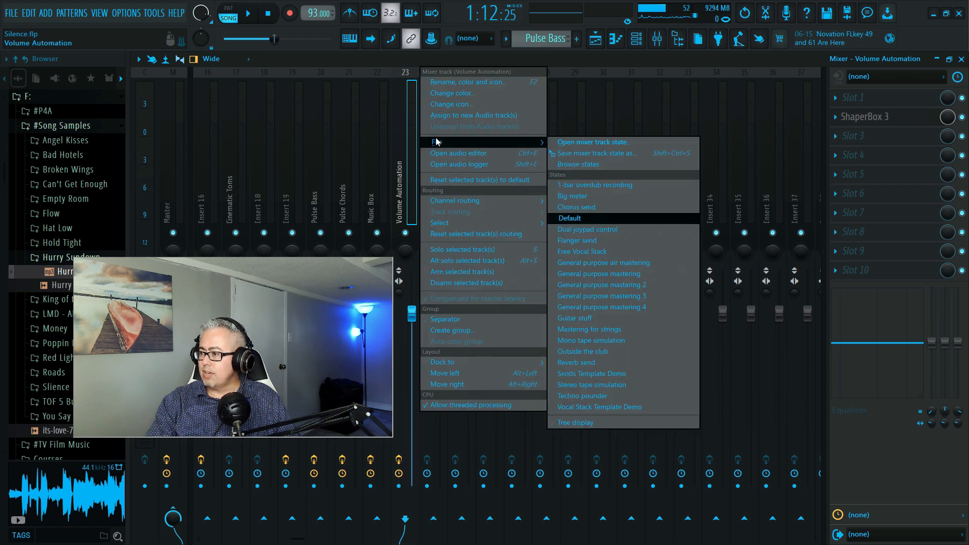
{"action": "left_click", "coordinate": [588, 217]}
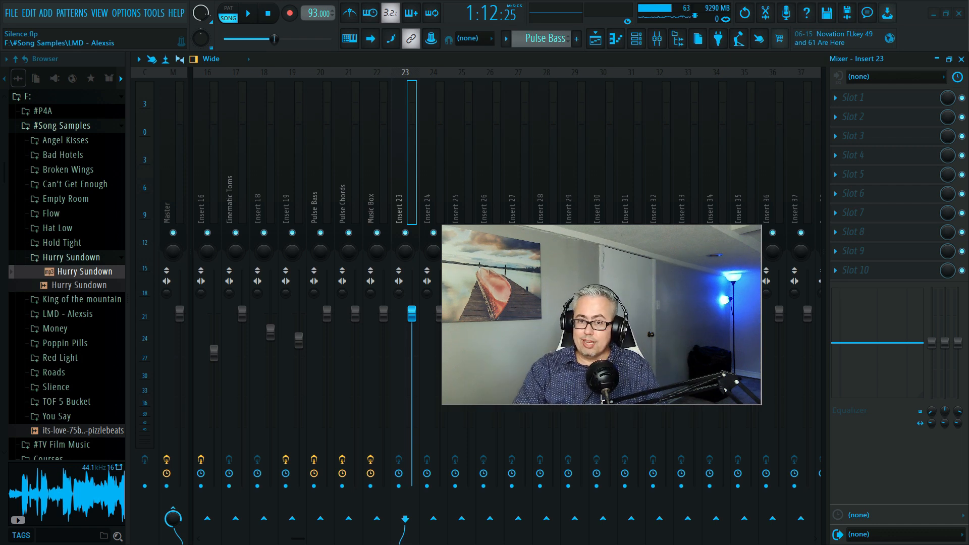
{"action": "key", "text": "ctrl+s"}
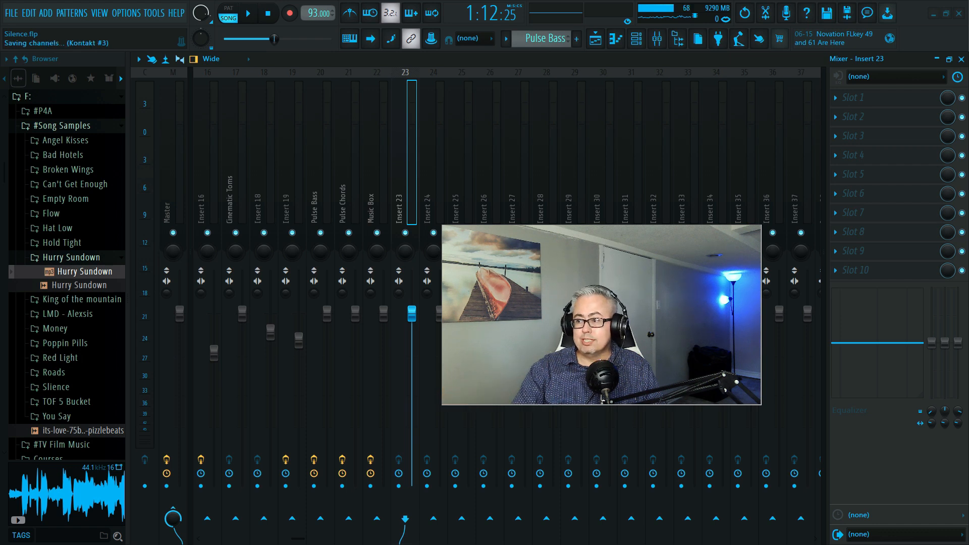